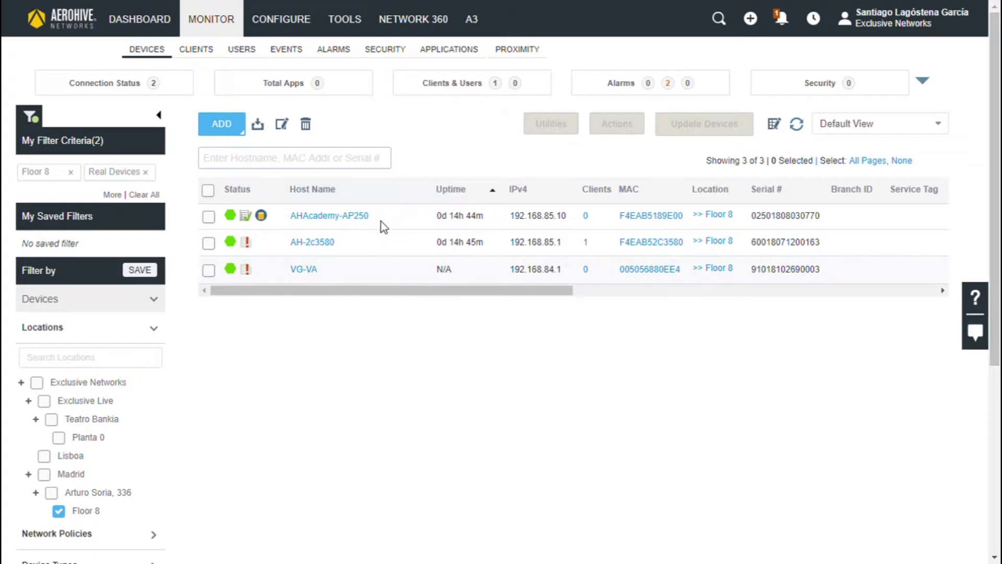
Open the Radio Profiles list among the policy common objects and look through the existing profiles.
click(288, 26)
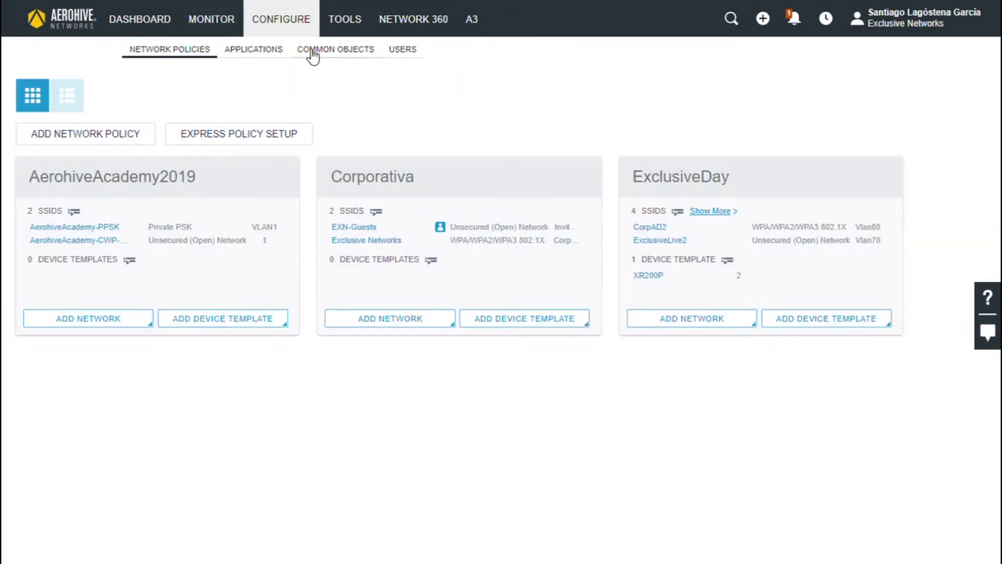
click(341, 52)
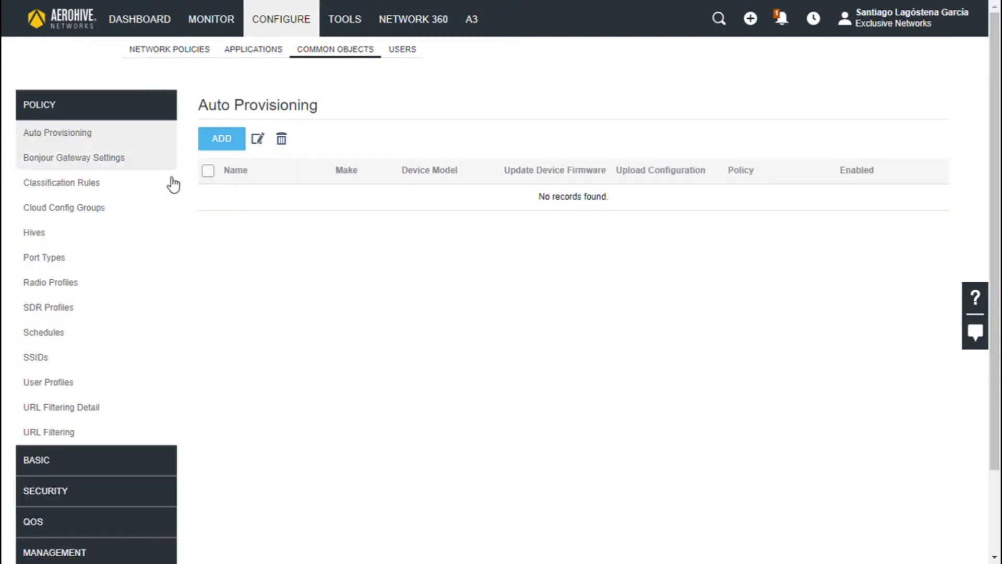
click(62, 283)
scroll(323, 281, down, 1)
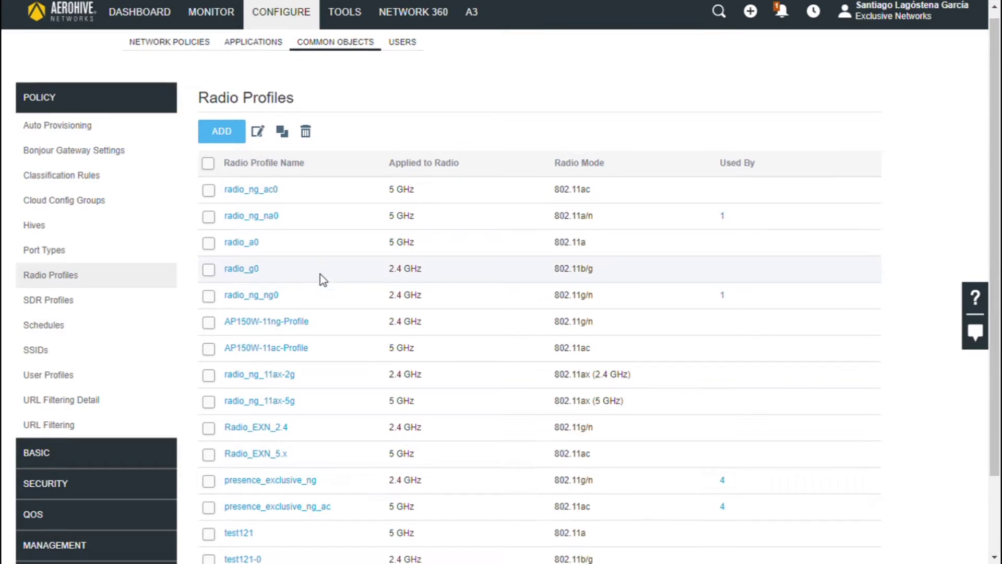
scroll(322, 280, down, 2)
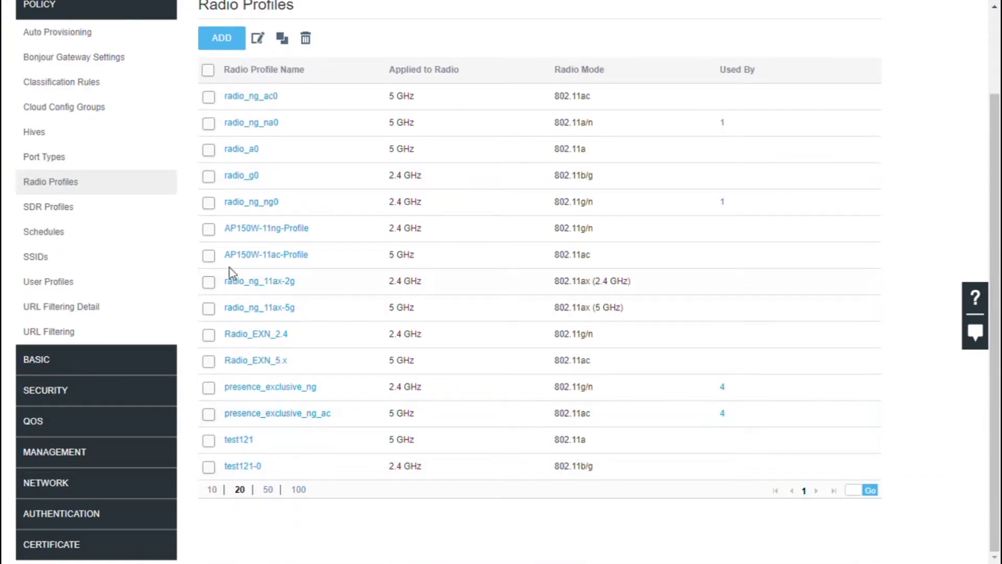
scroll(230, 271, up, 2)
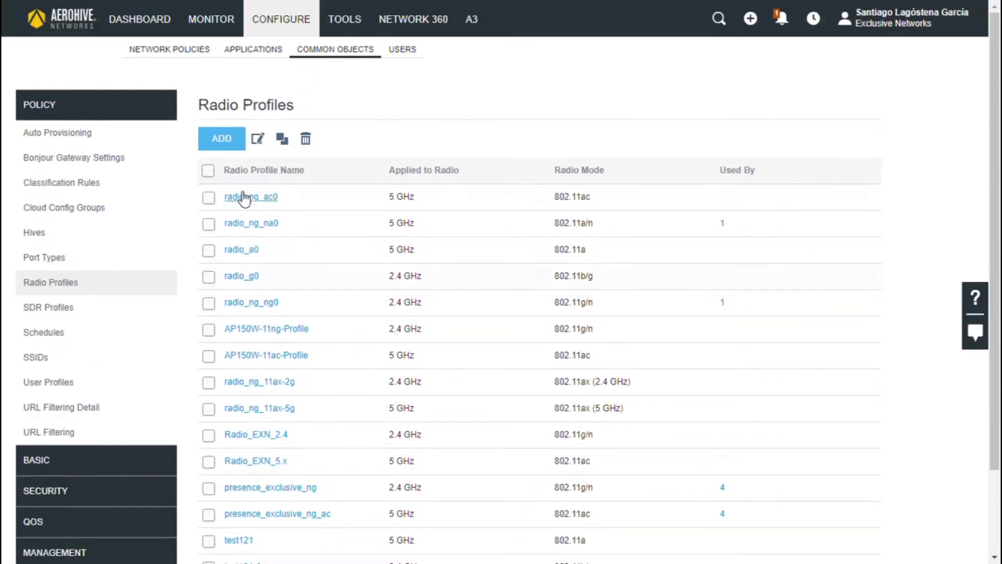
Add a new radio profile named AHAcademy-RP-2.4GHz.
click(233, 140)
click(500, 168)
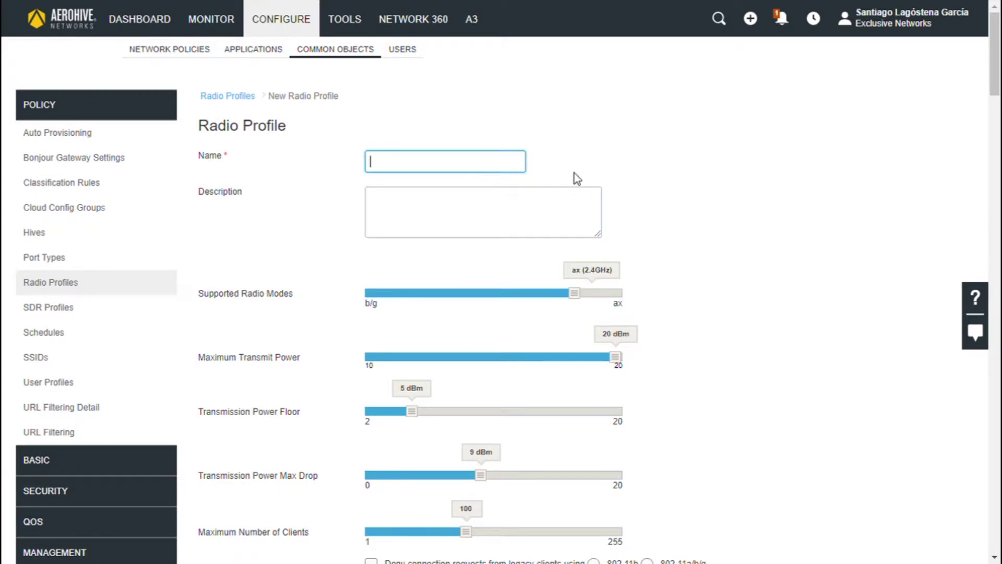
text(AHAcademy-)
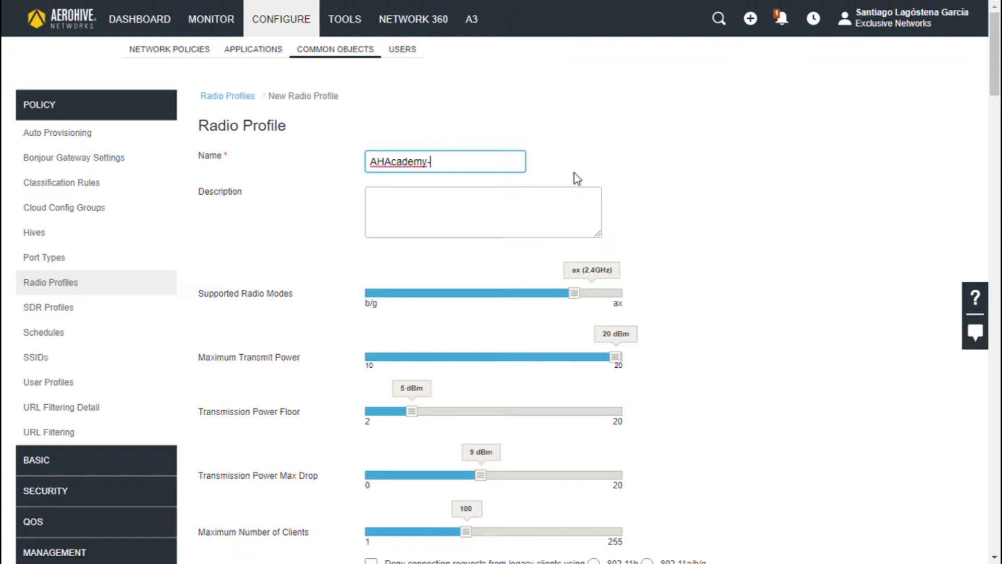
text(RP-2.4GHz)
key(Tab)
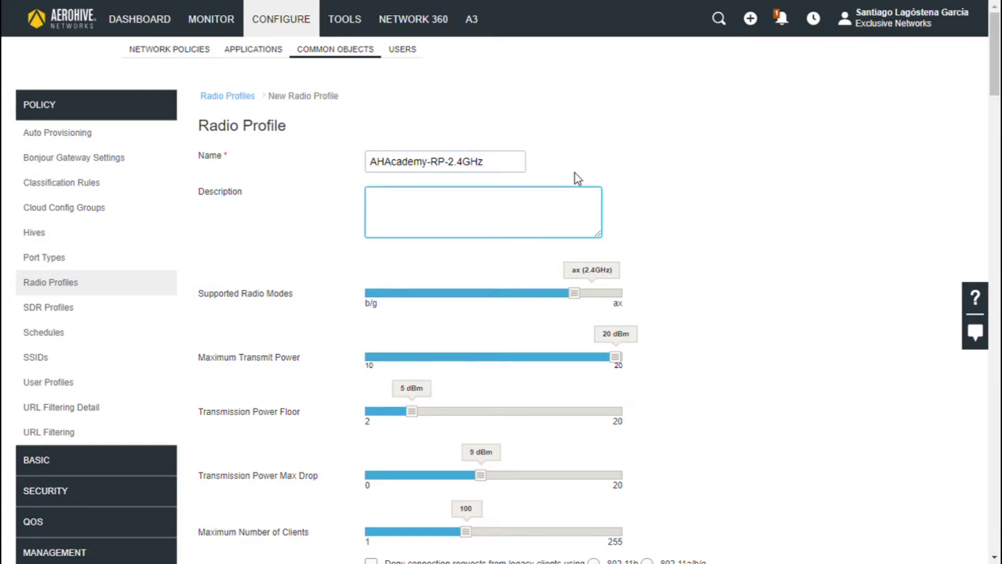
Set the profile's radio mode to g/n, maximum transmit power to 17 dBm and maximum number of clients to 60.
click(427, 295)
click(418, 295)
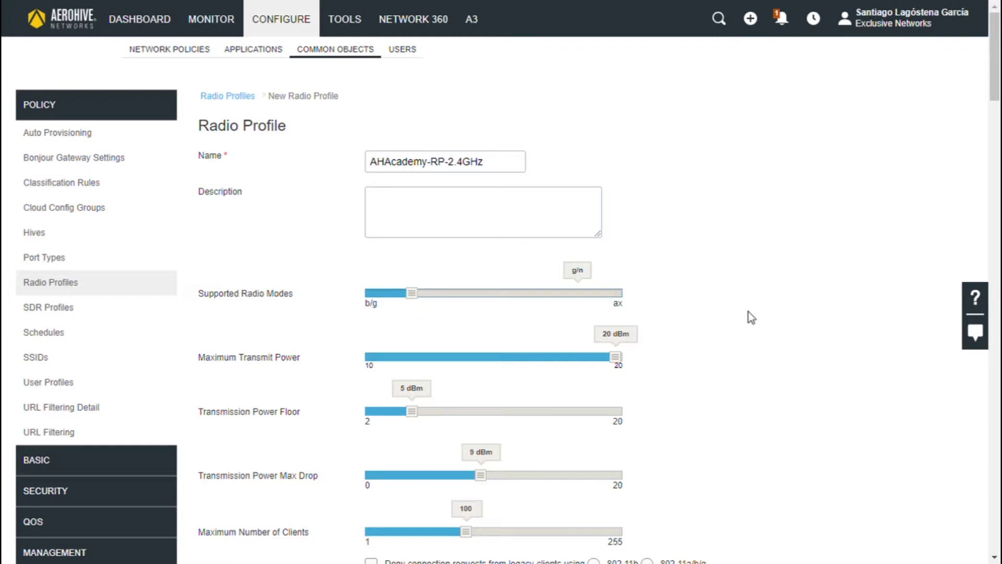
drag(619, 362, 545, 365)
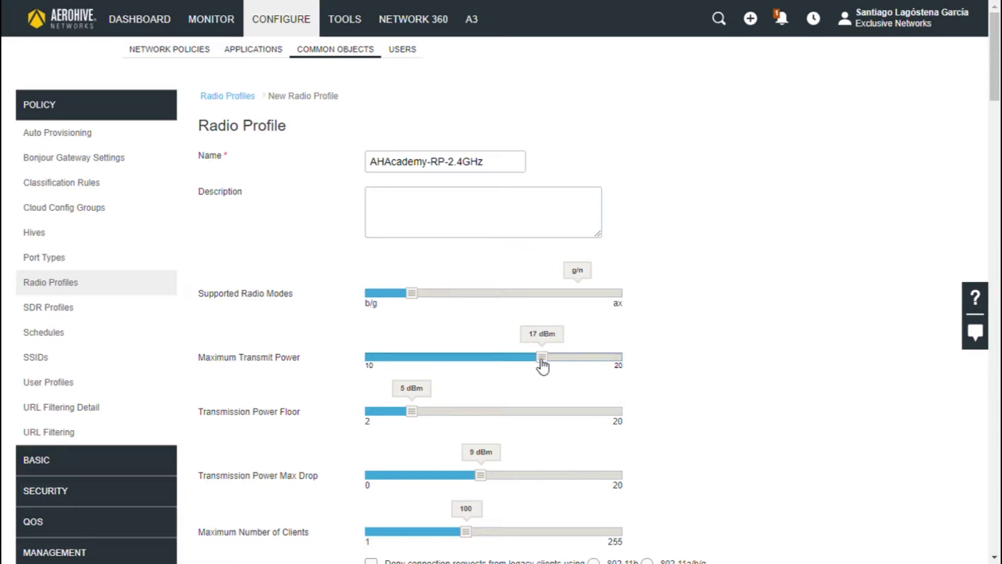
scroll(510, 416, down, 2)
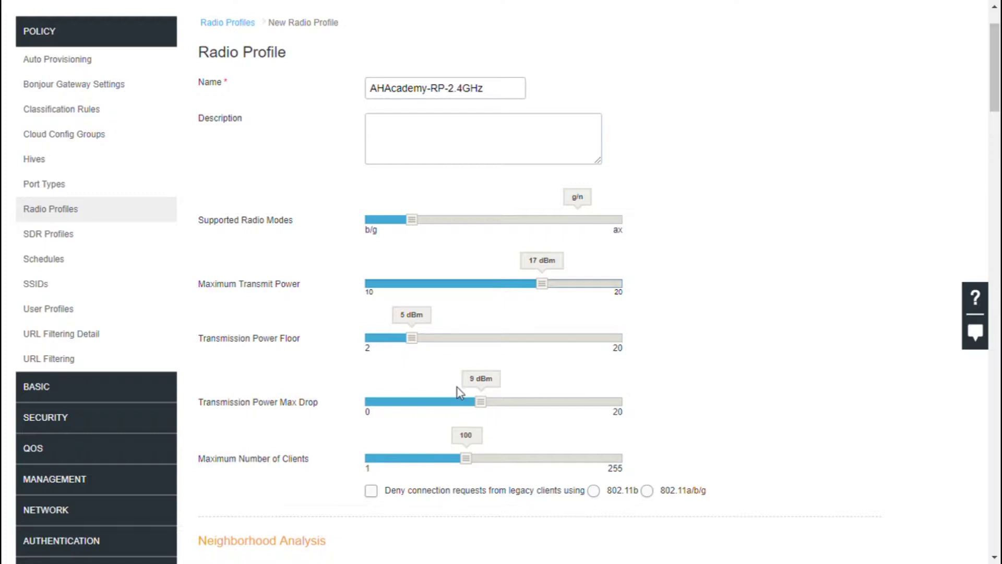
drag(466, 458, 441, 464)
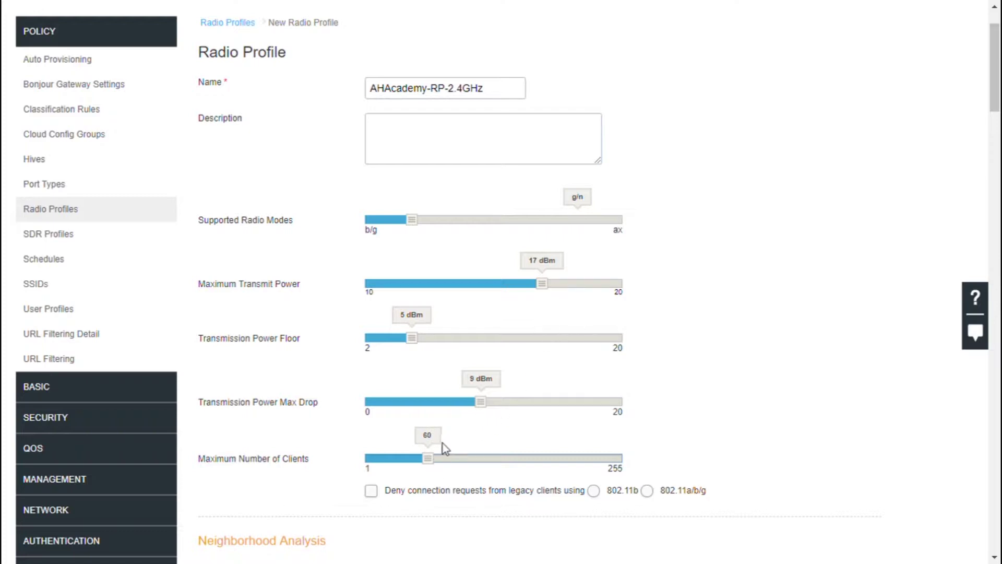
Review the legacy client denial option and the Background Scan settings under Neighborhood Analysis.
scroll(518, 426, down, 1)
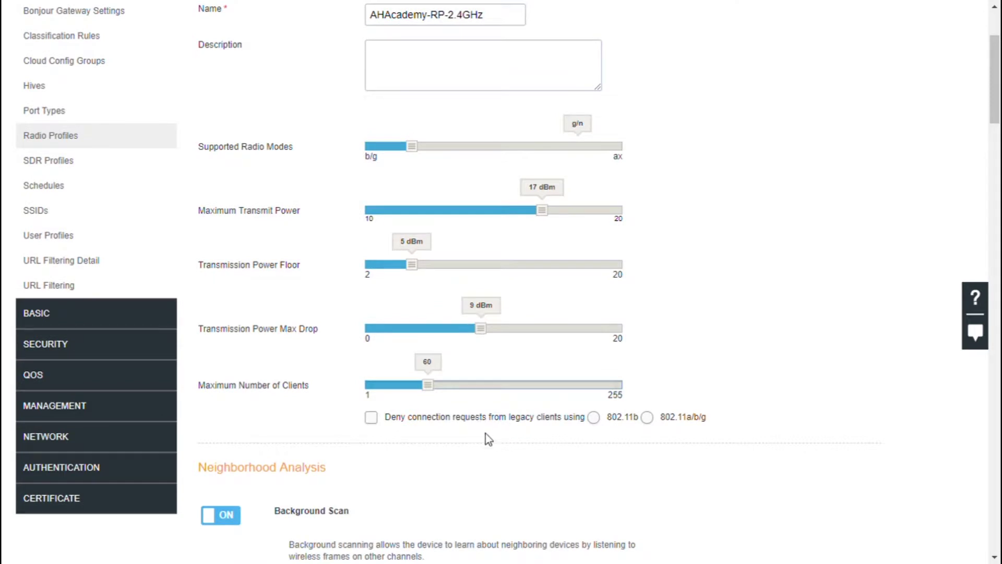
scroll(486, 433, down, 1)
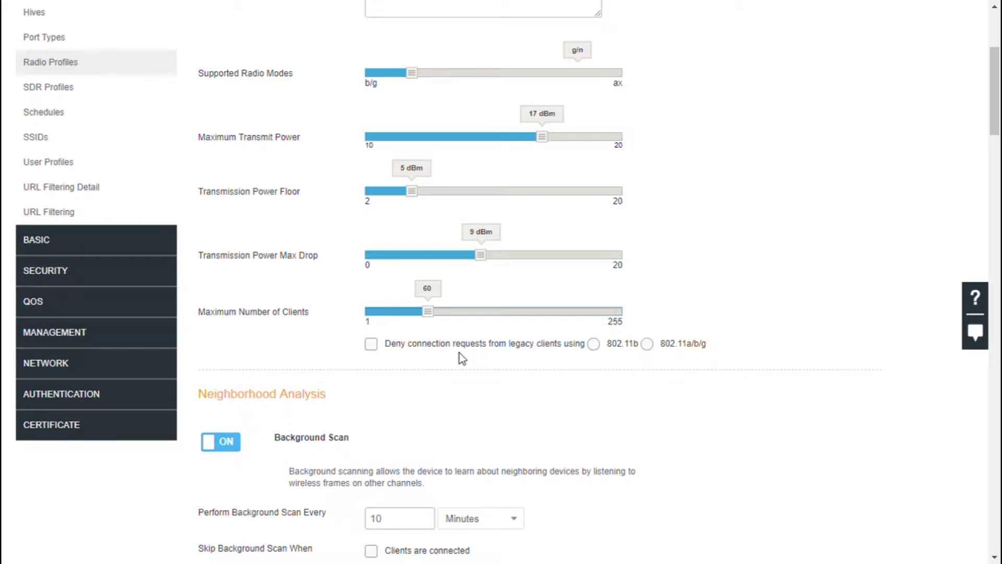
scroll(407, 417, down, 3)
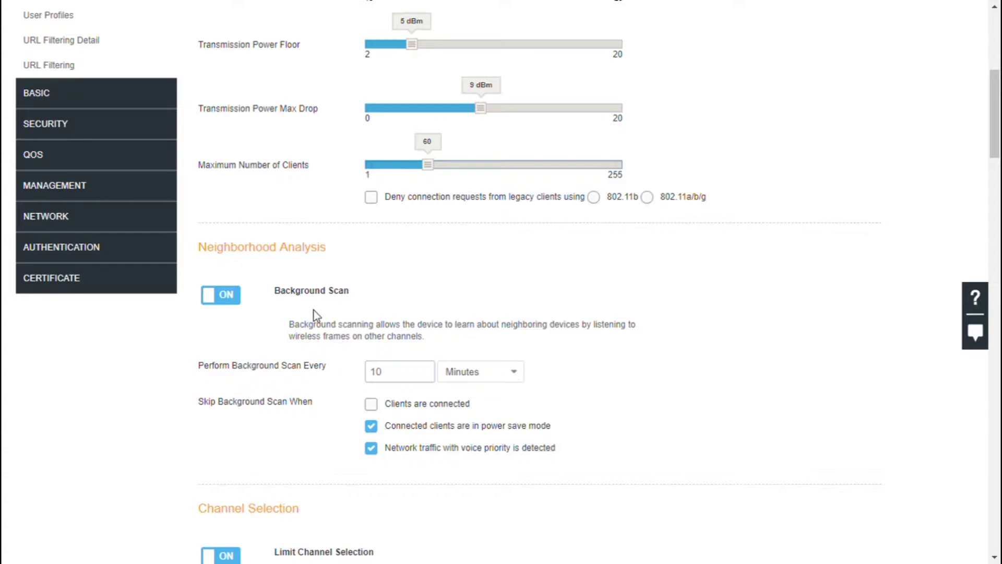
scroll(394, 318, down, 3)
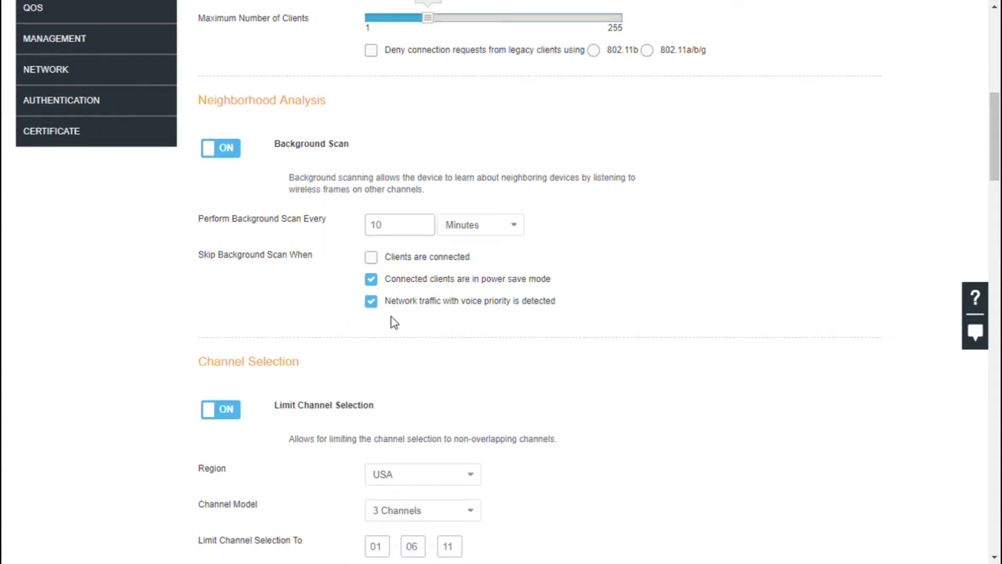
scroll(381, 296, down, 2)
scroll(312, 164, up, 2)
scroll(298, 165, down, 2)
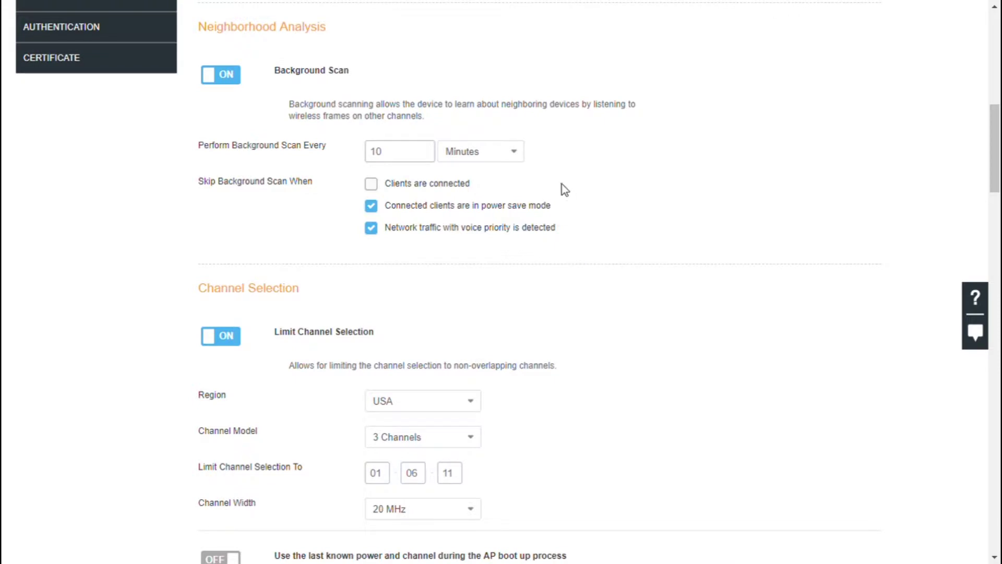
Set the channel selection region to Europe and the channel model to 4 Channels.
scroll(512, 251, down, 4)
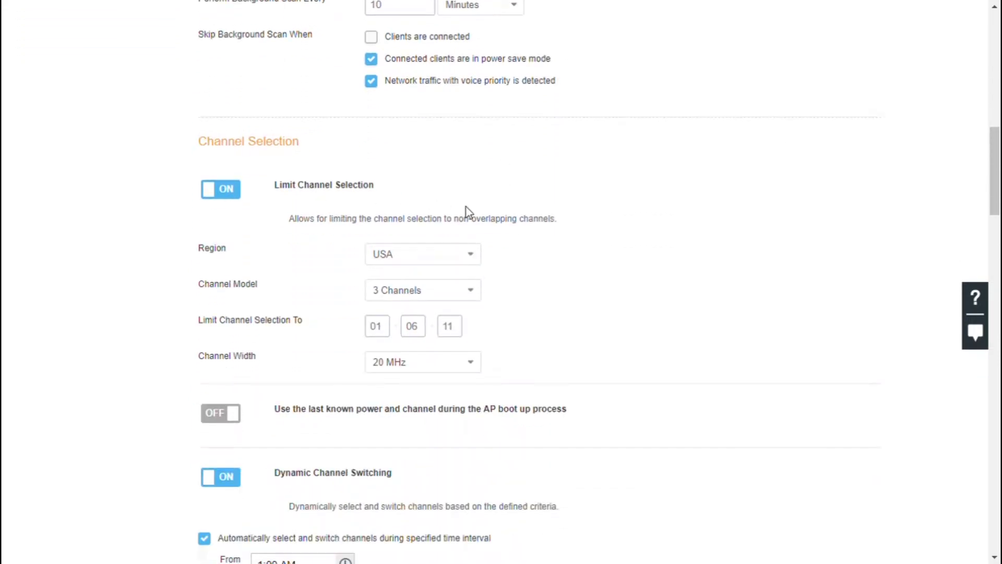
click(472, 264)
click(410, 304)
click(471, 292)
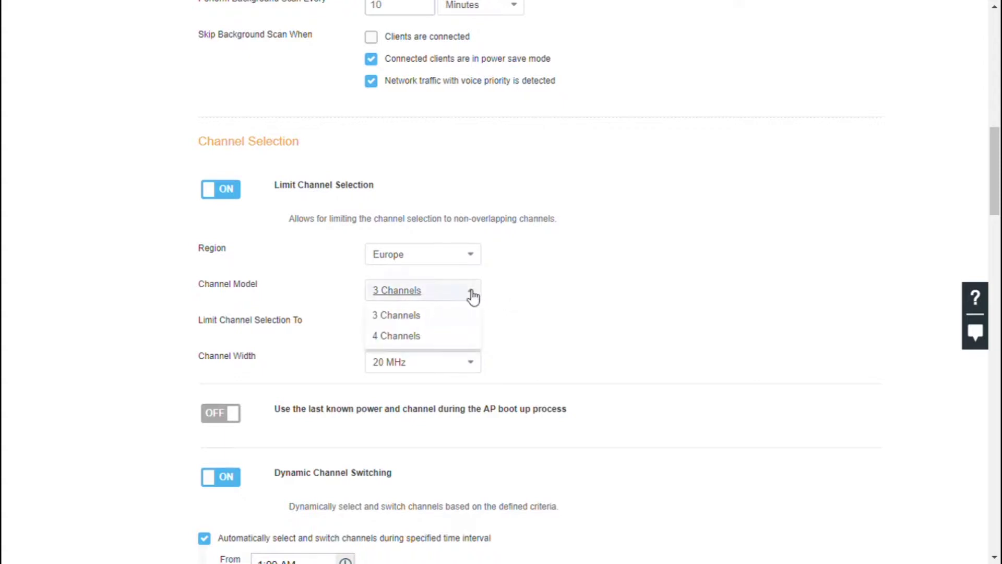
click(421, 340)
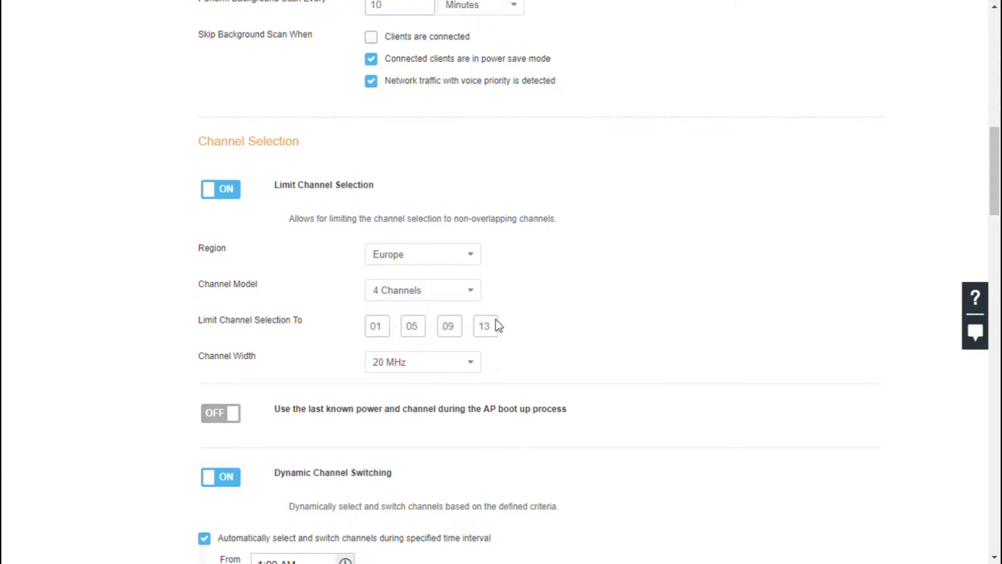
Set the channel model to 3 Channels and the channel width to 20 MHz.
click(450, 295)
click(413, 318)
click(454, 362)
click(408, 388)
Turn the use of the last known power and channel during AP boot-up on and back off.
scroll(534, 357, down, 4)
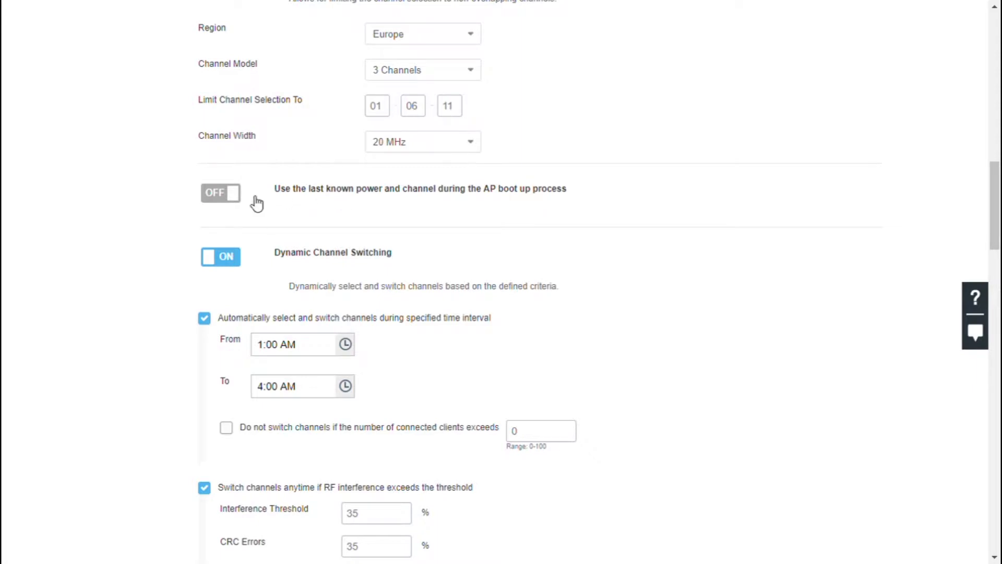
click(239, 201)
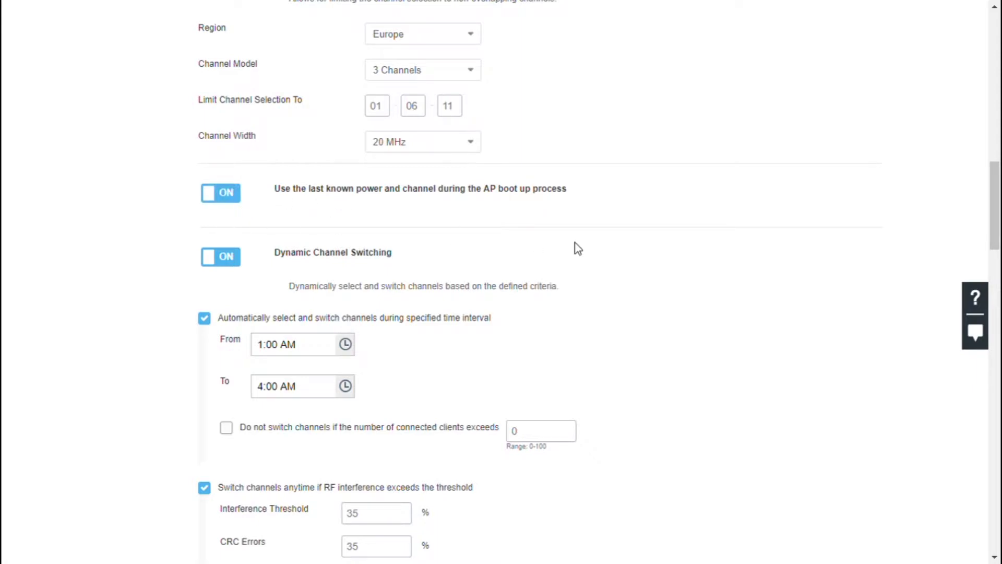
click(217, 198)
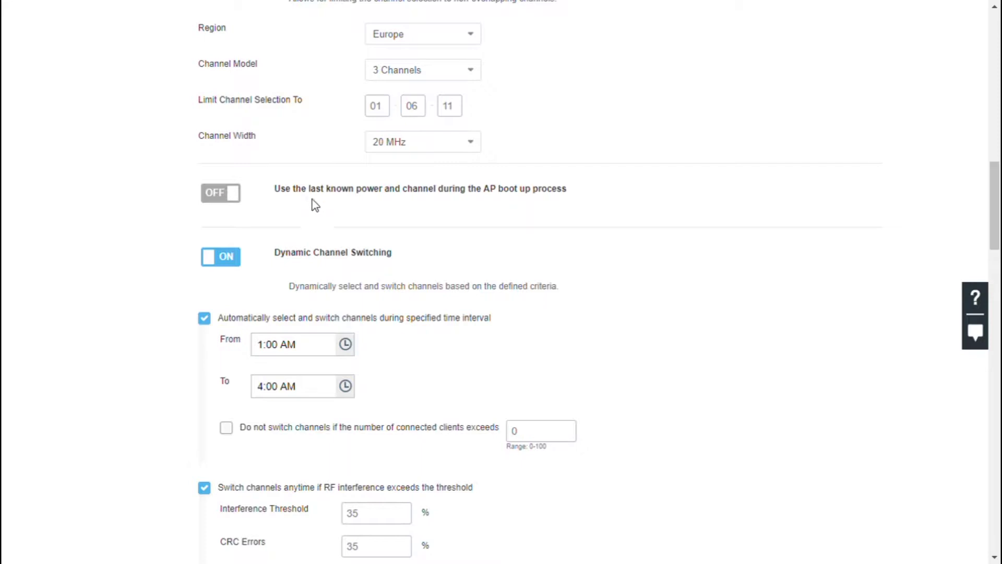
Enable High Density Configuration with low data rates, suppress successive probe requests, and allow only one SSID to respond to broadcast probes at a time.
scroll(345, 212, down, 2)
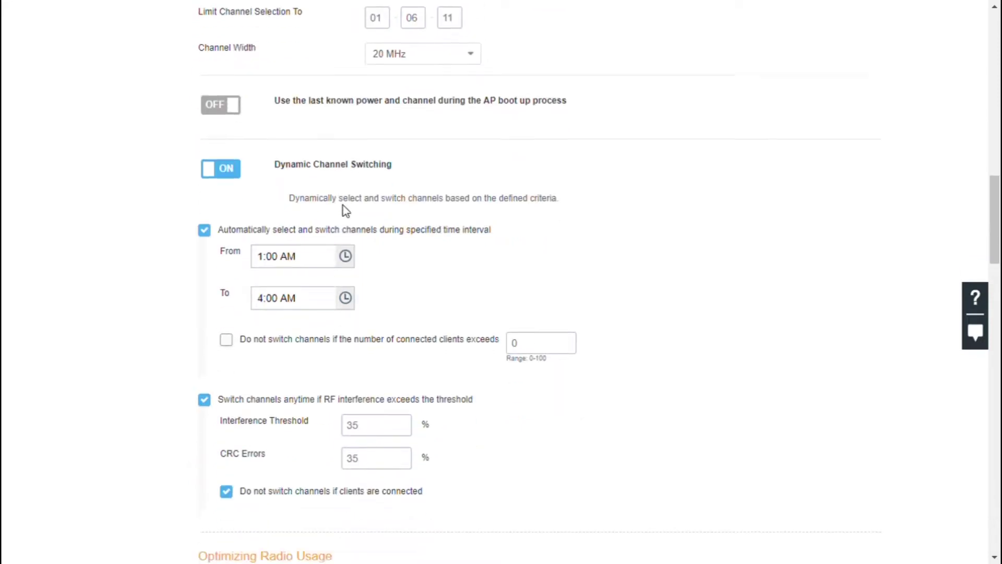
scroll(343, 205, down, 1)
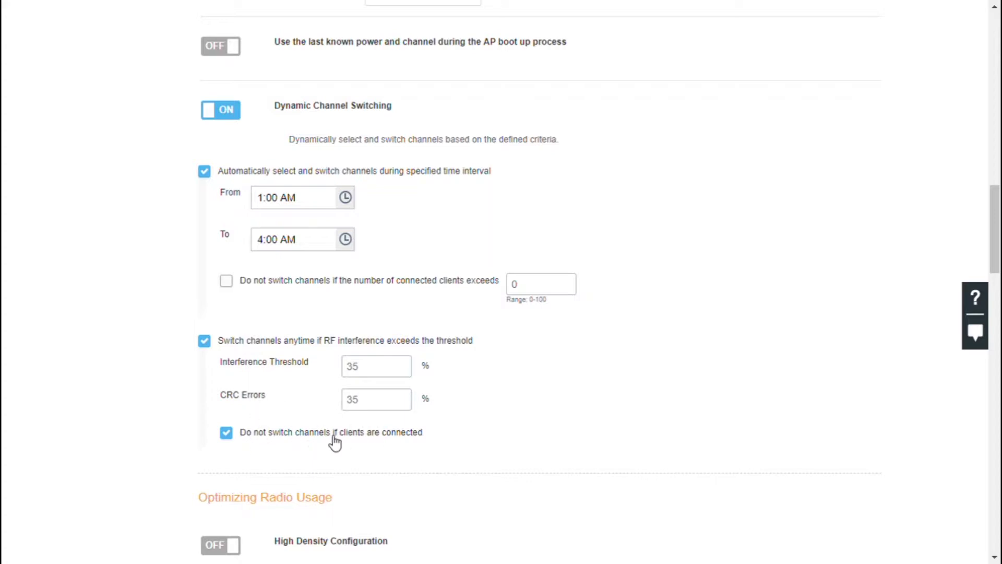
scroll(441, 441, down, 3)
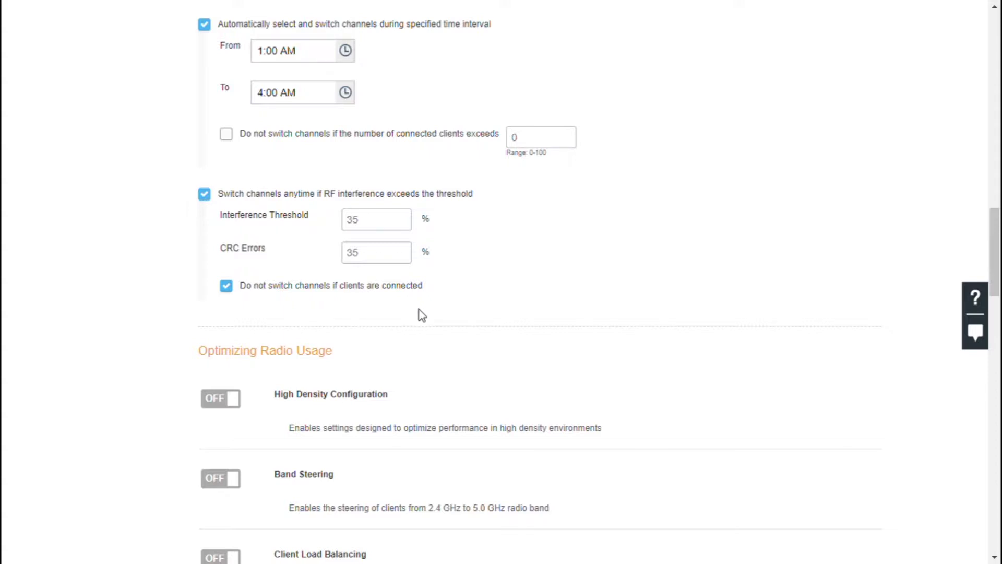
scroll(421, 315, down, 1)
scroll(422, 315, down, 4)
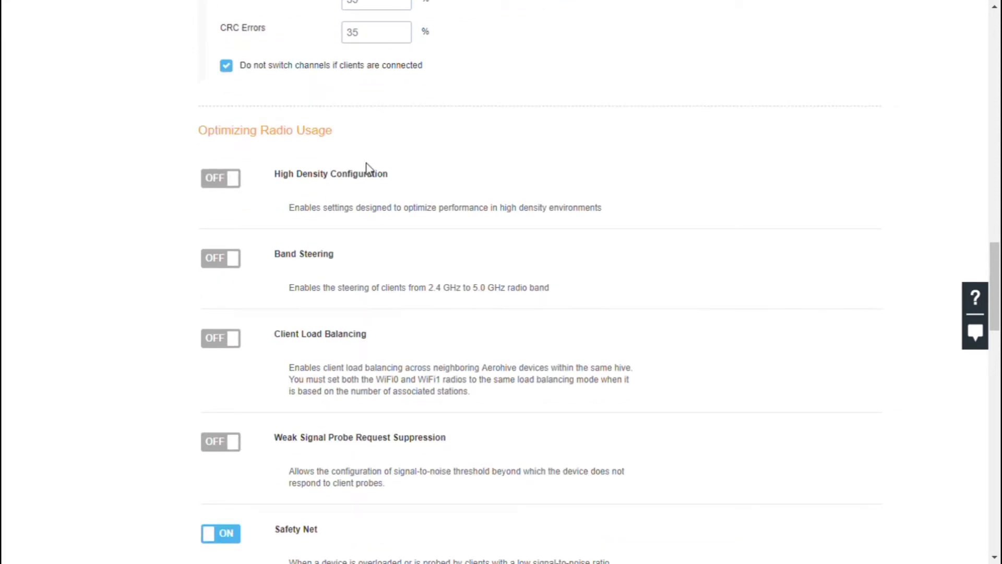
click(235, 183)
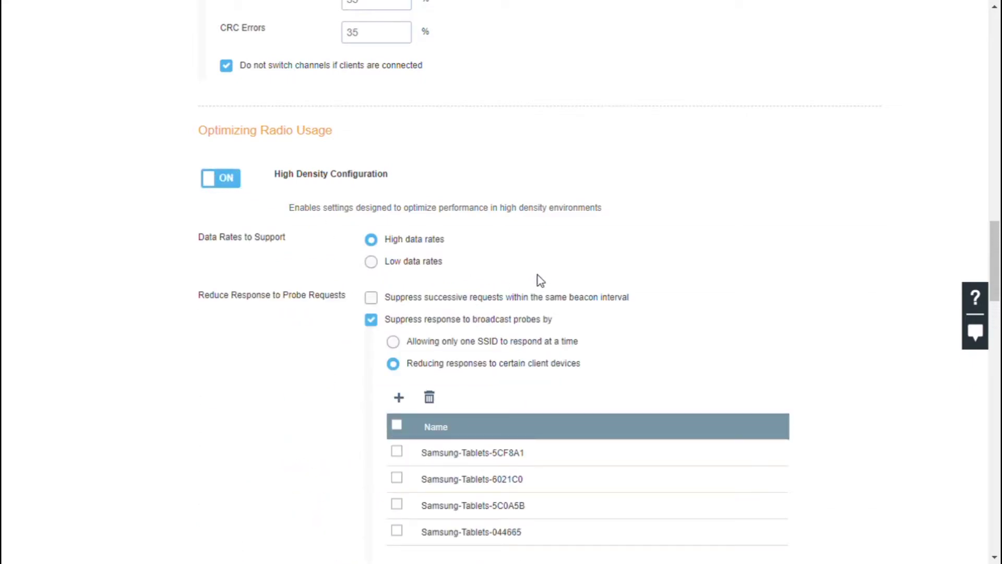
scroll(542, 280, down, 1)
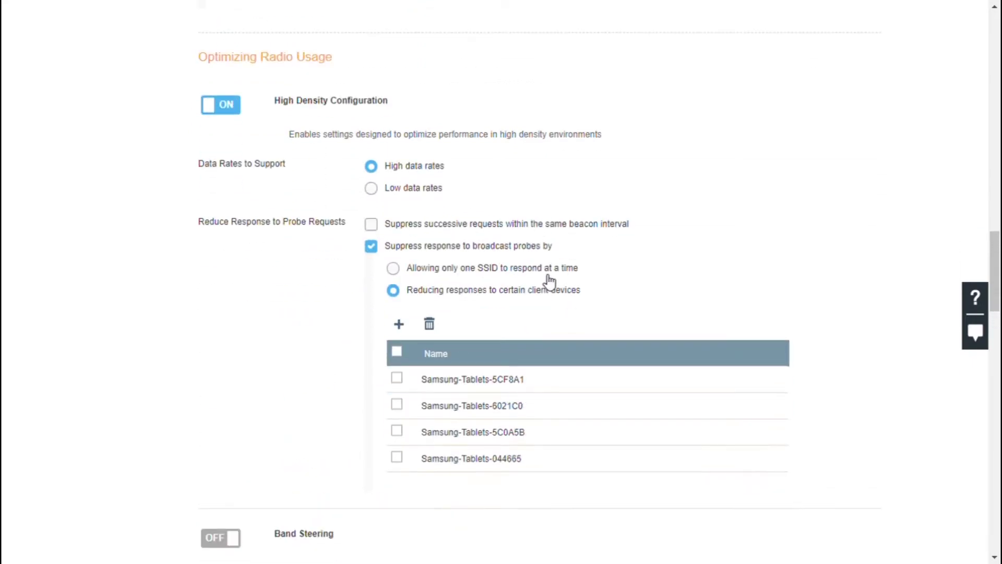
click(422, 192)
click(461, 234)
click(439, 273)
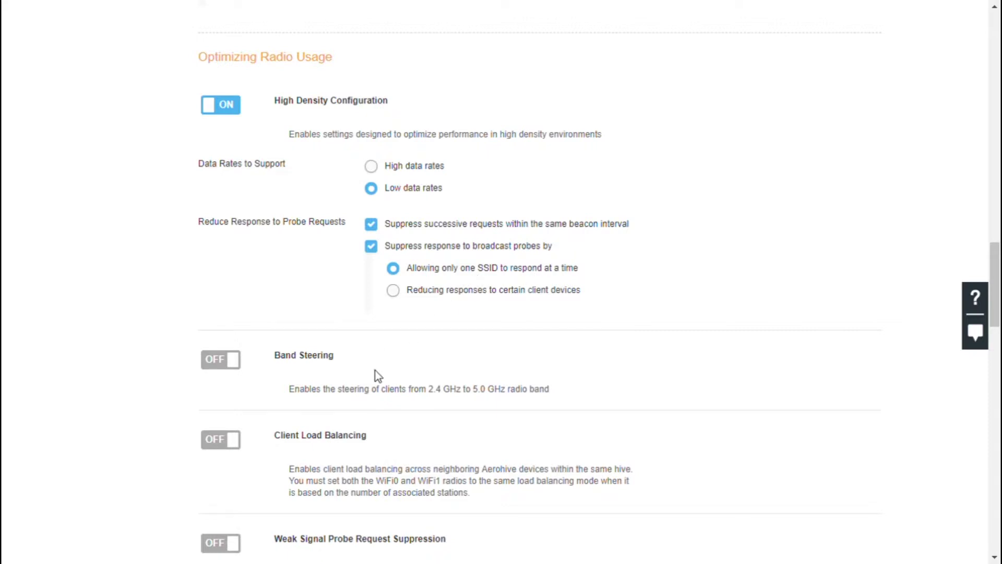
Enable Band Steering, try the Encourage 5.0 GHz band usage mode, and set the mode to Enforce 5.0 GHz band usage.
scroll(231, 262, down, 3)
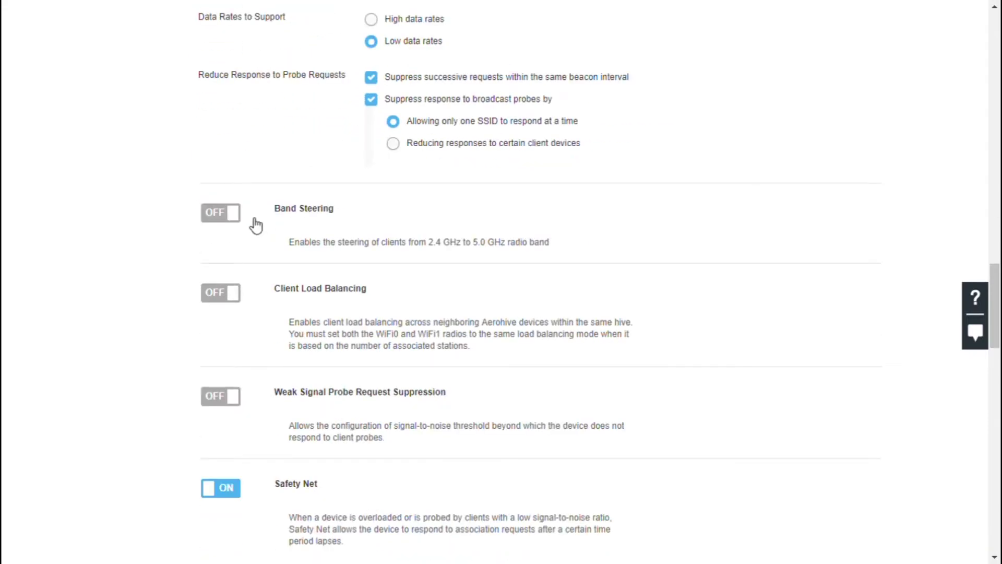
click(243, 217)
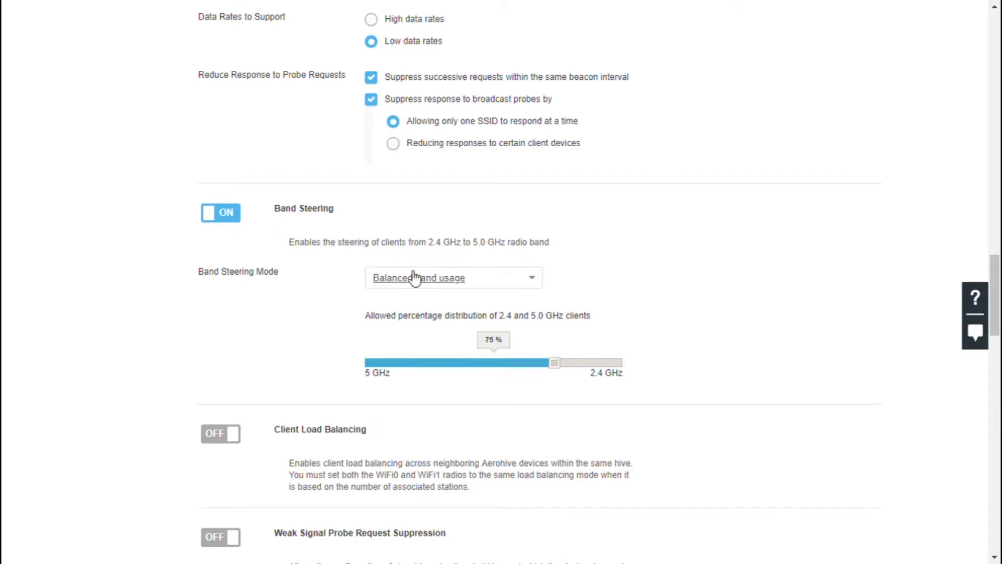
click(492, 279)
click(476, 323)
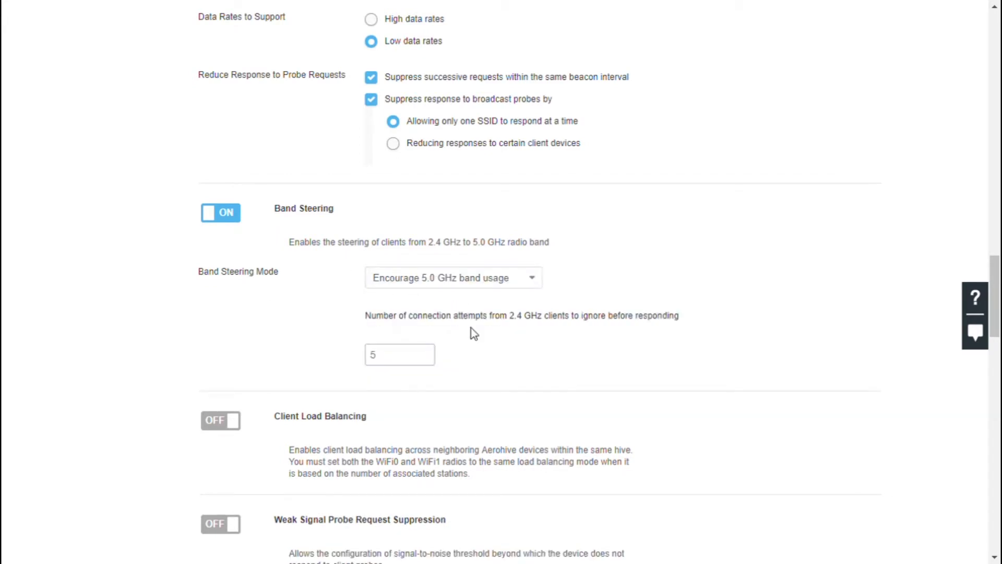
click(495, 280)
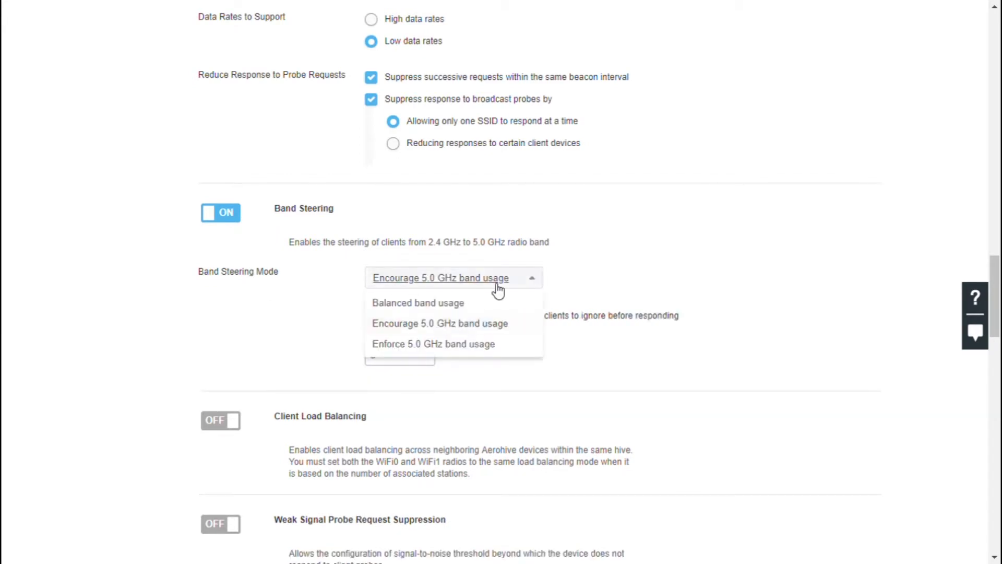
click(452, 348)
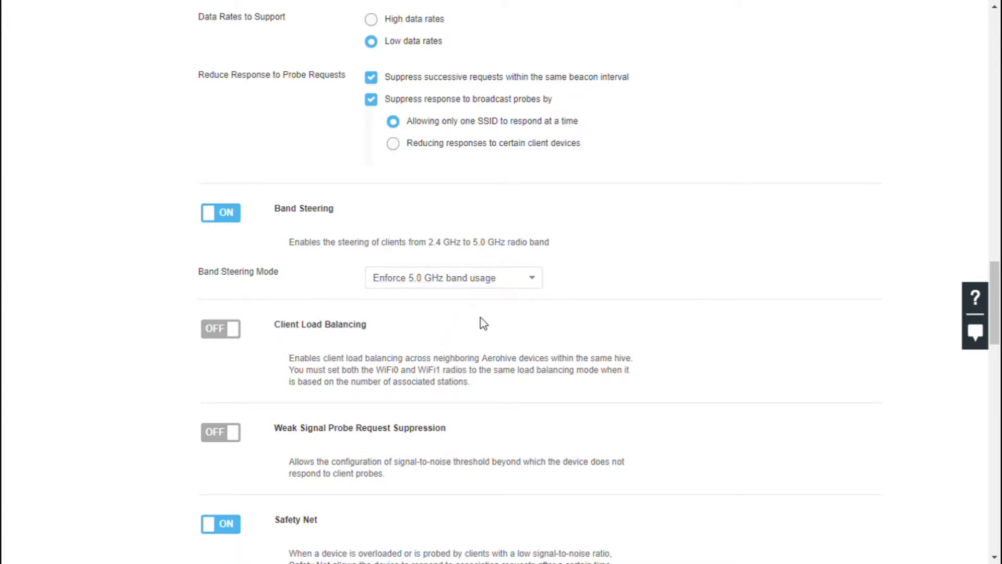
Enable Client Load Balancing for the 2.4 GHz profile and review its airtime-based thresholds.
scroll(476, 351, down, 2)
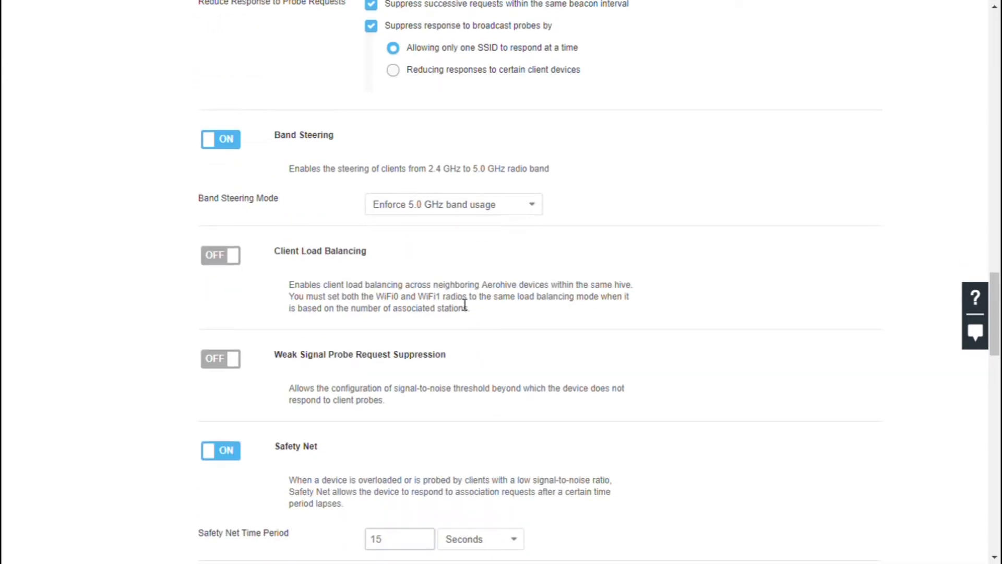
click(233, 260)
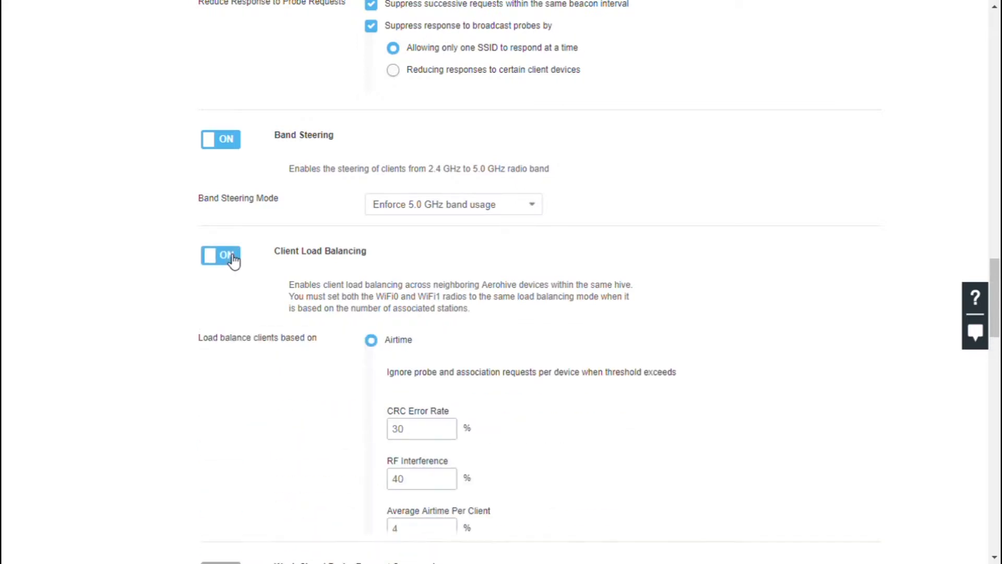
scroll(582, 350, down, 5)
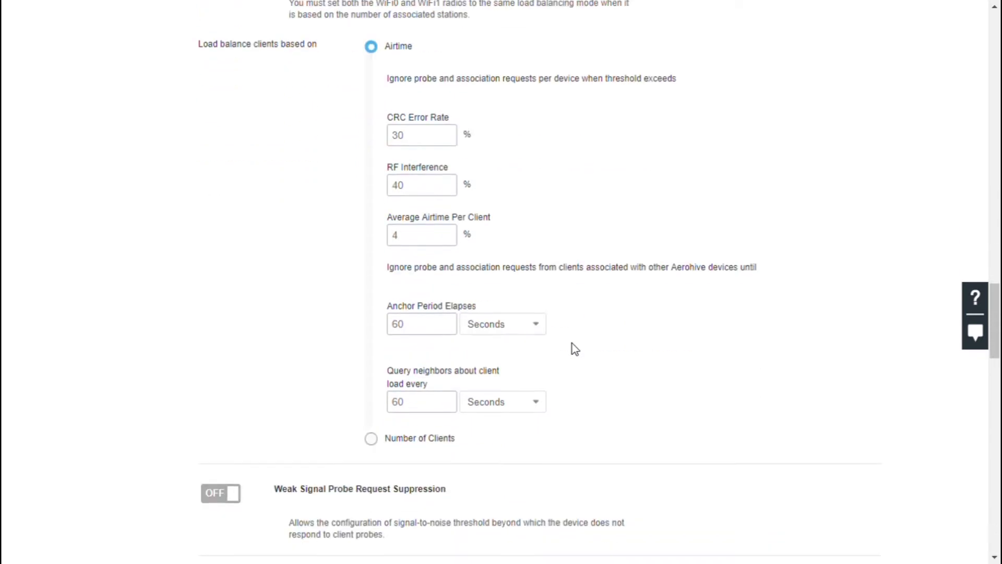
scroll(574, 347, up, 1)
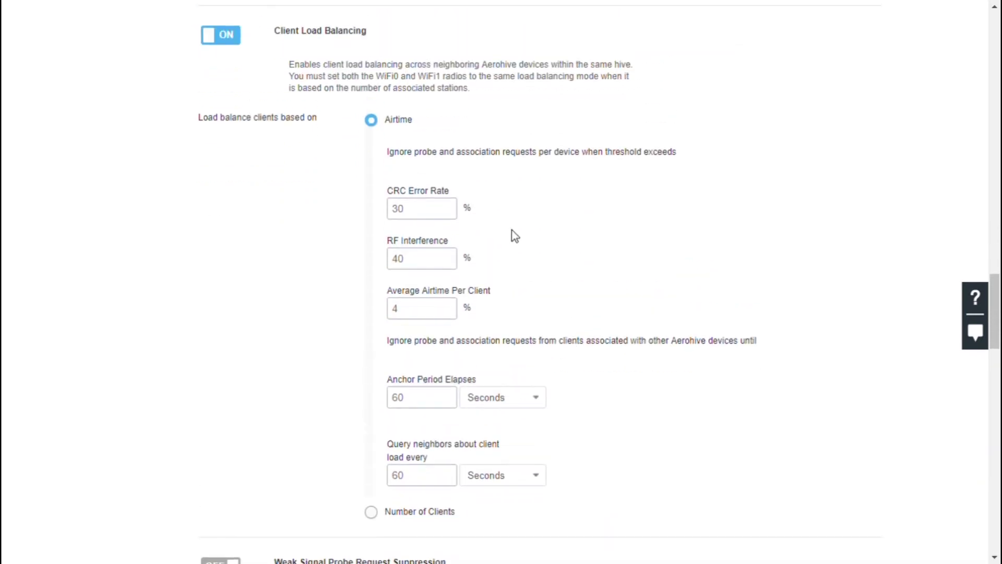
scroll(606, 236, down, 5)
scroll(590, 313, up, 5)
drag(275, 30, 370, 36)
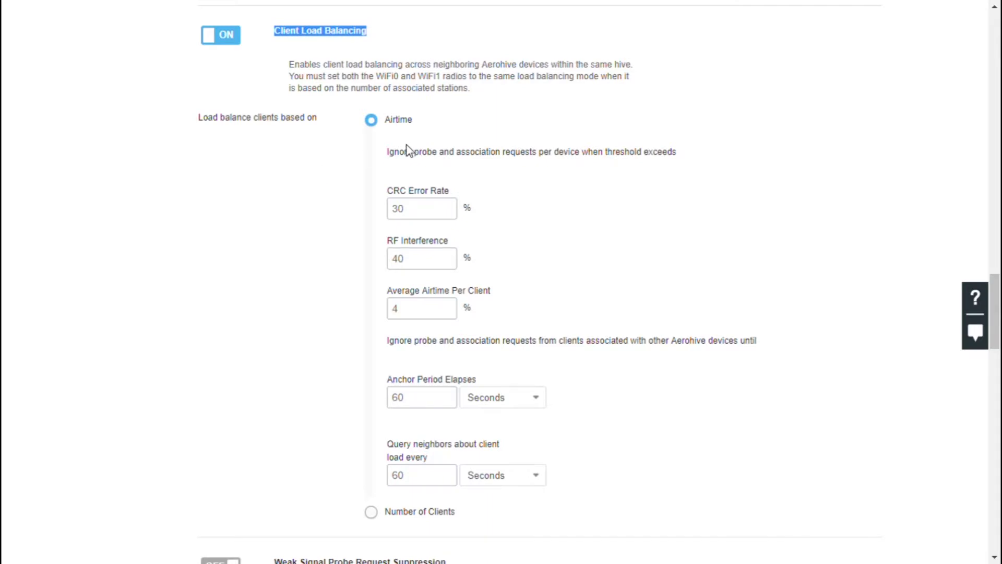
Enable Weak Signal Probe Request Suppression and set its signal-to-noise threshold to 20 dB.
scroll(380, 183, down, 5)
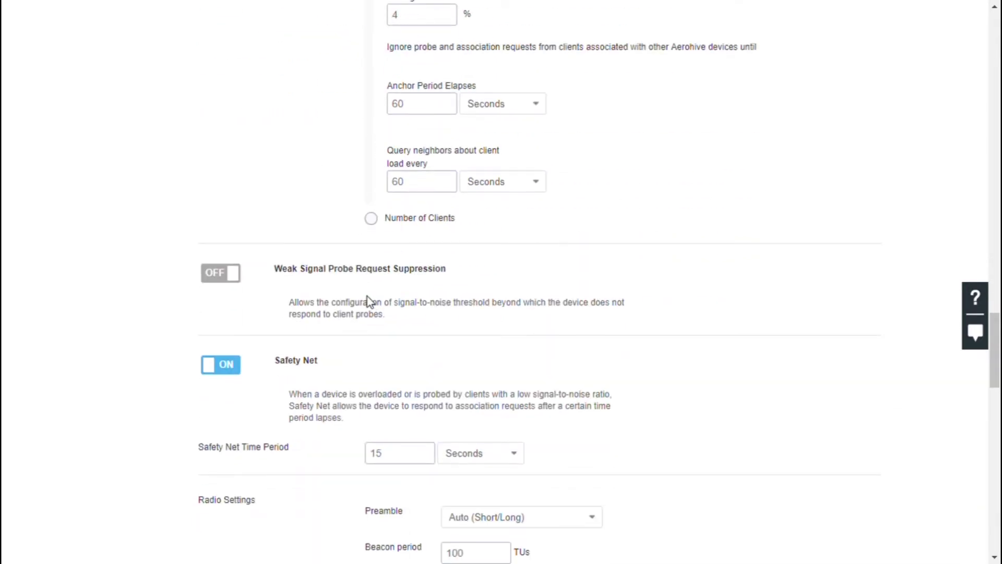
click(236, 279)
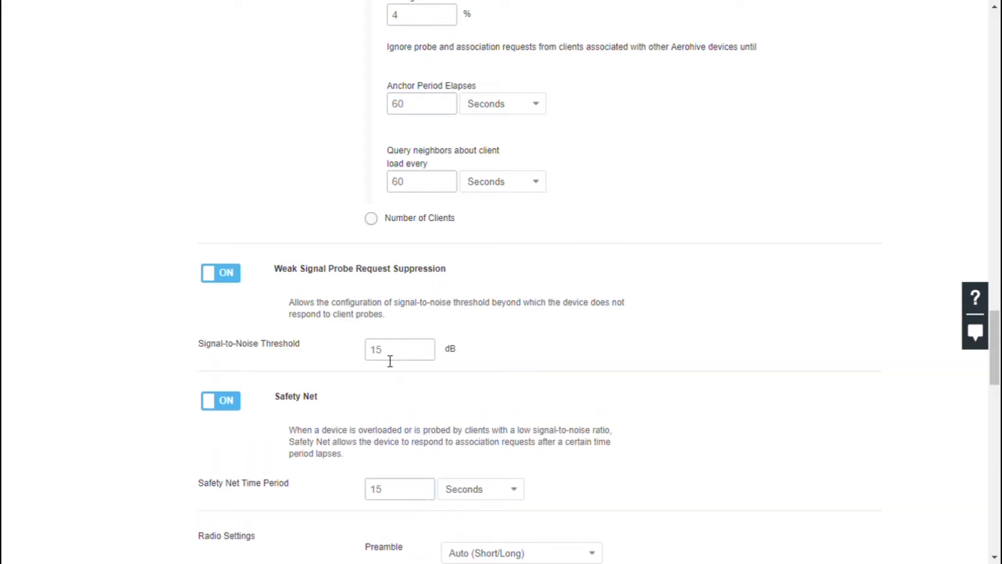
drag(394, 352, 365, 351)
text(20)
click(477, 314)
Review the Safety Net and radio settings and enable Backhaul Failover.
scroll(475, 344, down, 4)
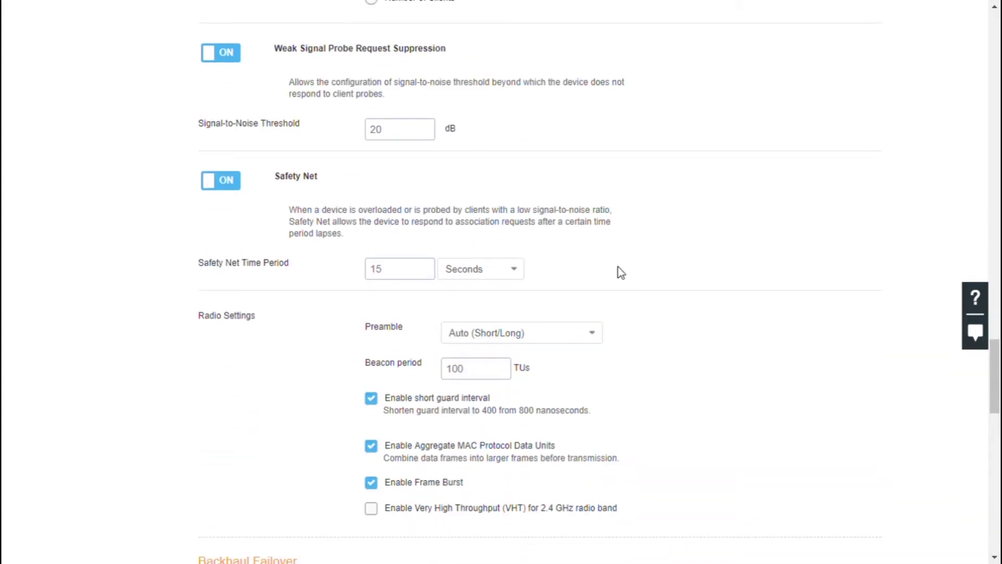
scroll(618, 273, down, 1)
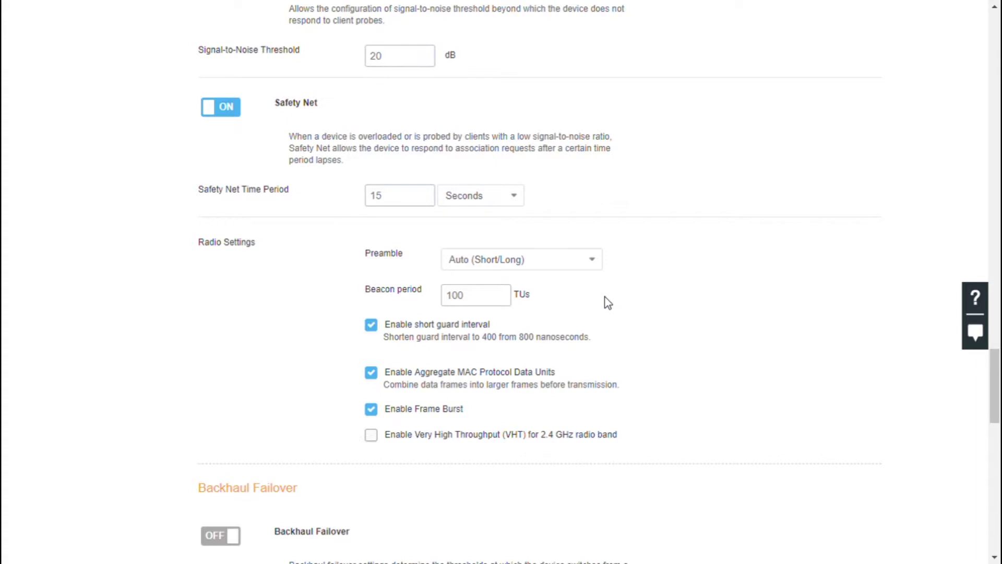
scroll(584, 308, down, 4)
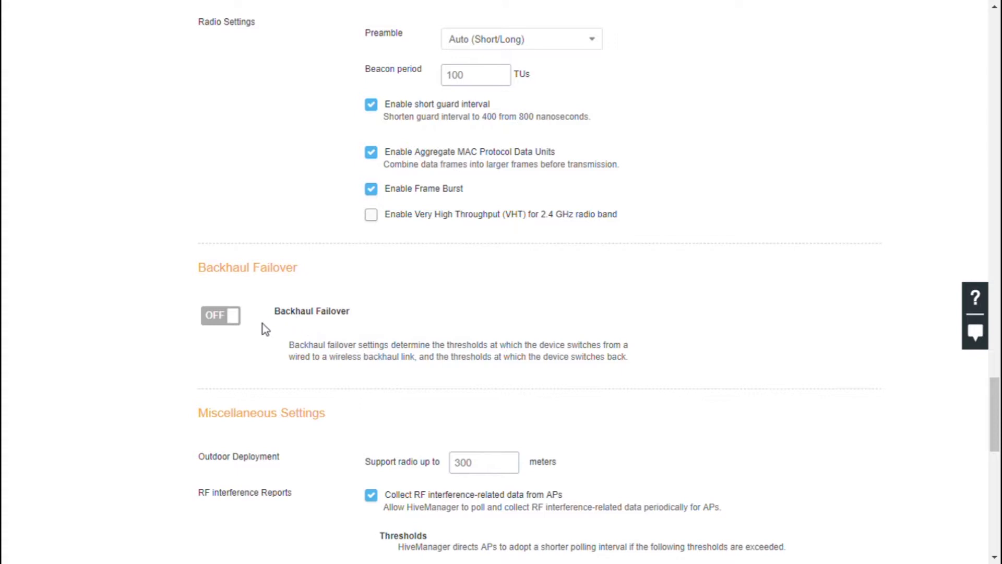
click(238, 316)
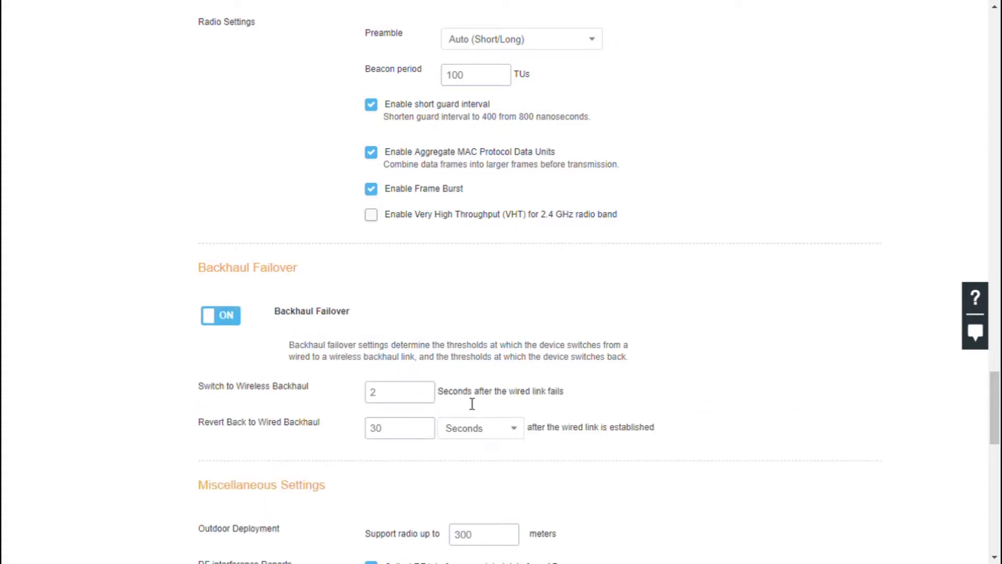
Review the miscellaneous and WMM QoS settings and enable Presence Analytics in the Presence Server Settings.
scroll(472, 373, down, 3)
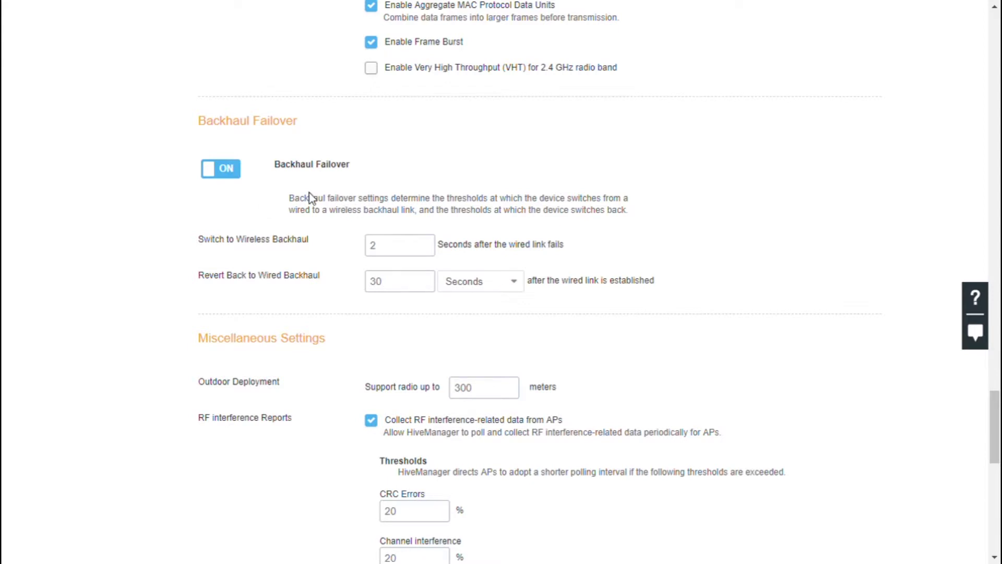
scroll(342, 225, down, 3)
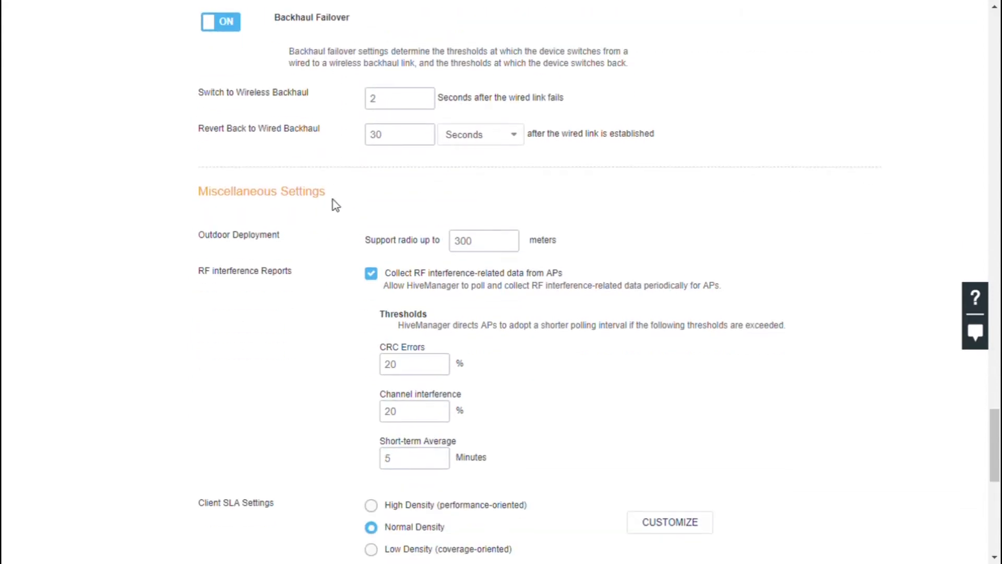
scroll(336, 261, down, 4)
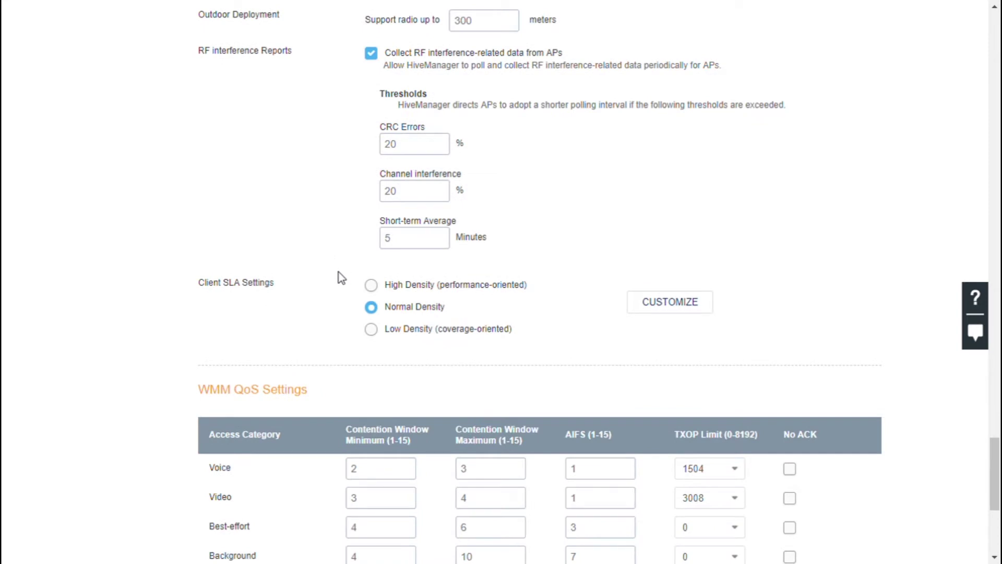
scroll(336, 298, down, 3)
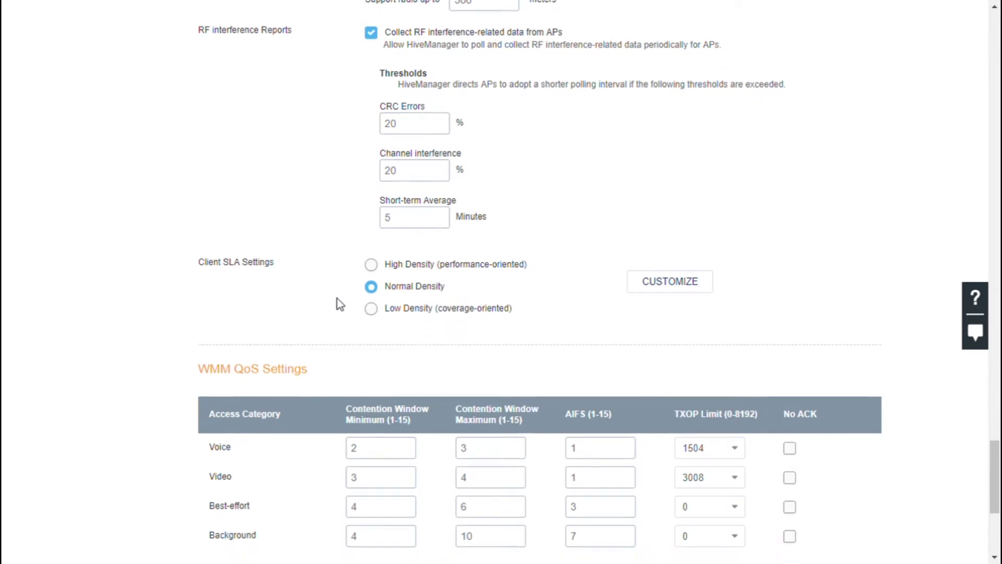
scroll(337, 298, down, 3)
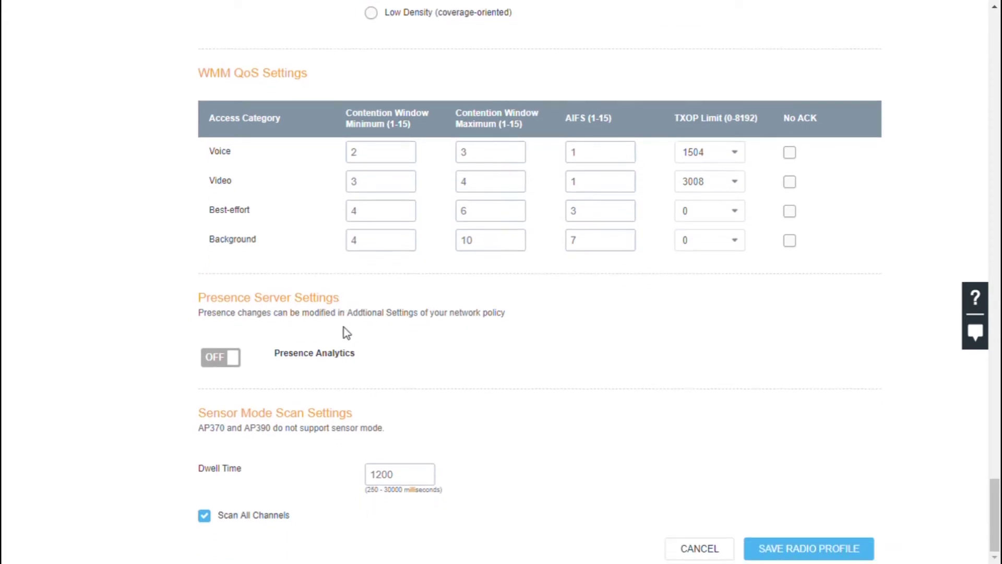
click(243, 360)
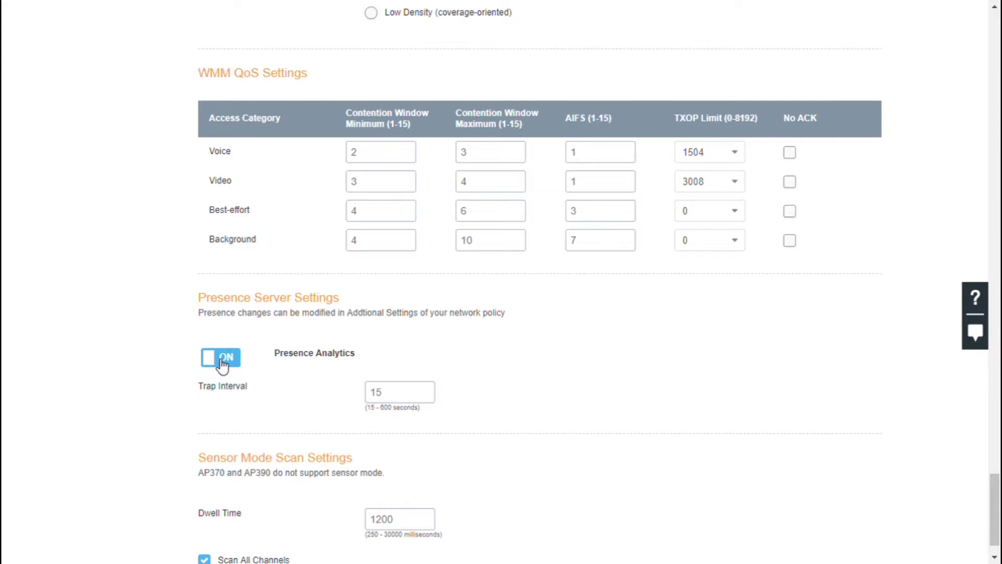
Save the 2.4 GHz radio profile and look for it in the Radio Profiles list.
scroll(312, 370, down, 1)
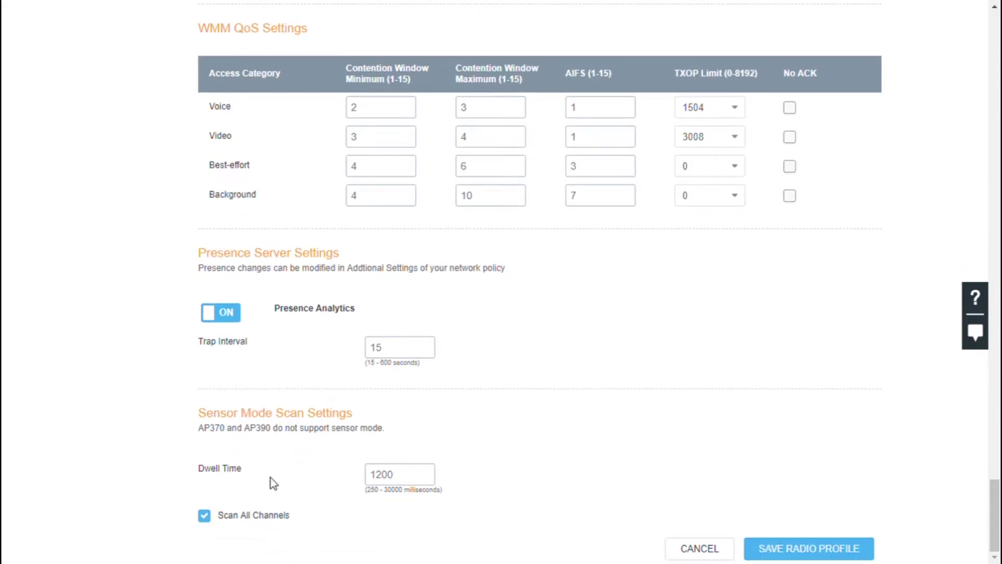
click(803, 545)
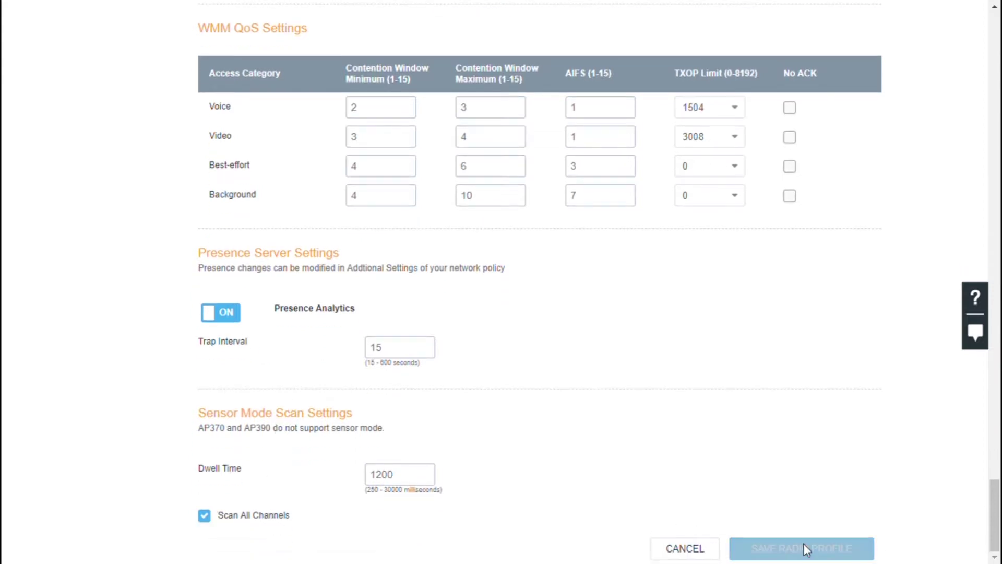
scroll(376, 342, down, 3)
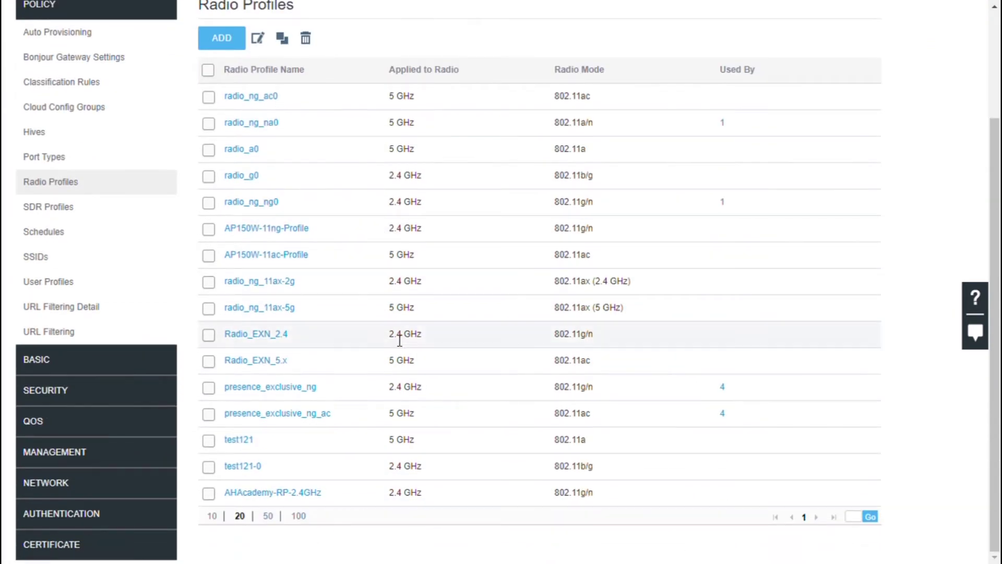
Add a new radio profile named AHAcademy-RP-5GHz.
scroll(246, 494, up, 3)
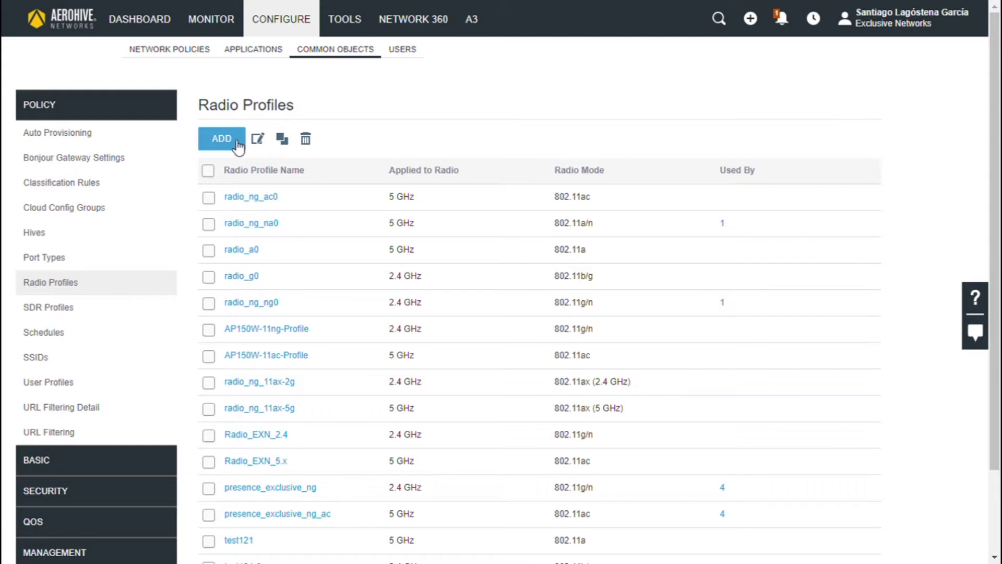
click(236, 142)
click(411, 167)
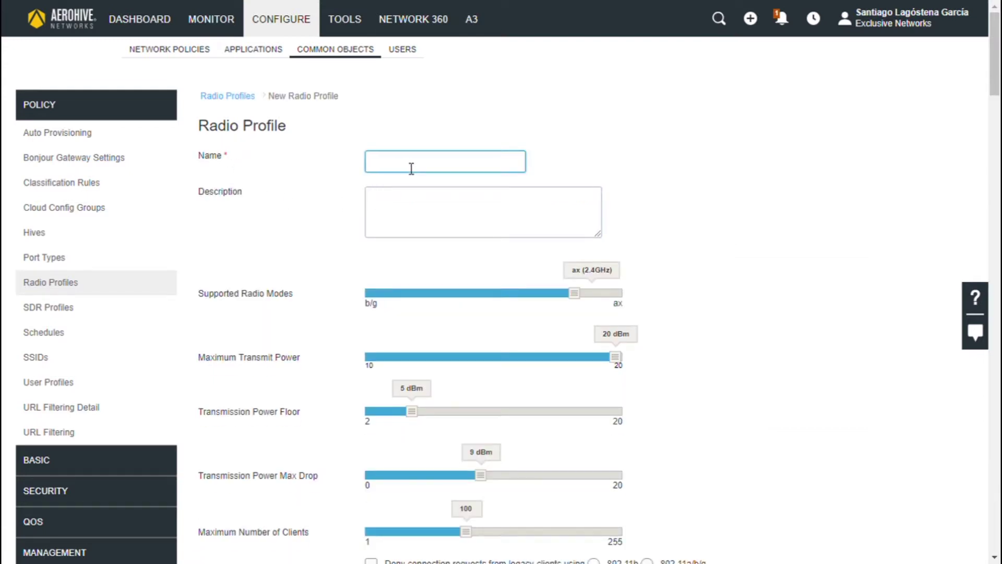
text(AHAcademy-RP-5GHz)
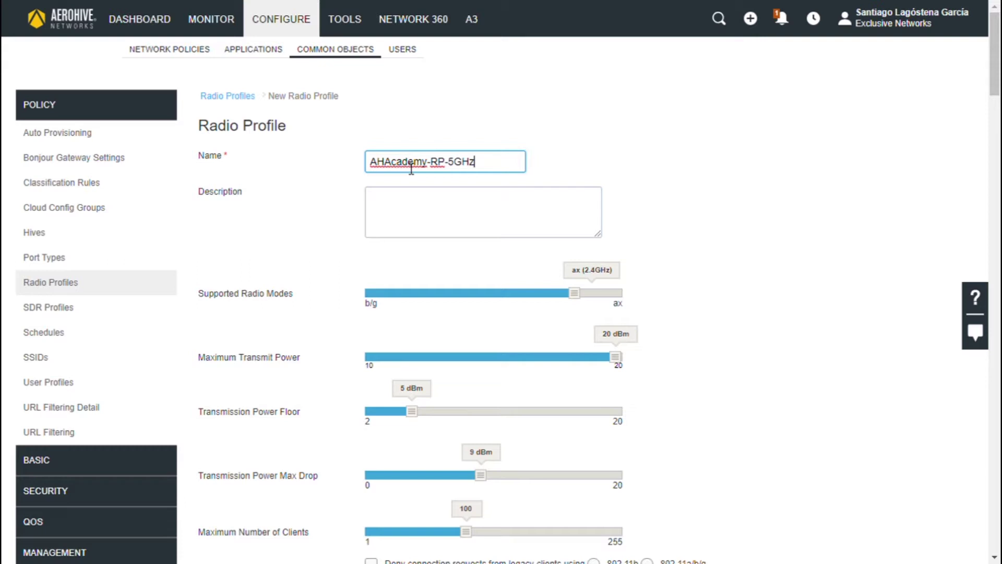
Set the profile's supported radio mode to ac, maximum transmit power to 17 dBm and maximum number of clients to 60.
drag(577, 299, 532, 302)
scroll(731, 308, down, 3)
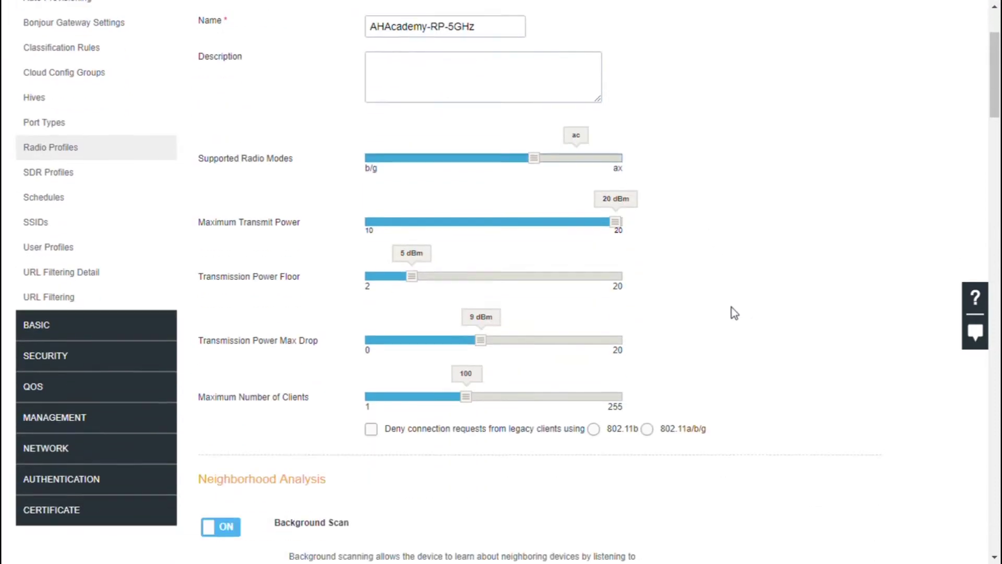
drag(616, 211, 543, 212)
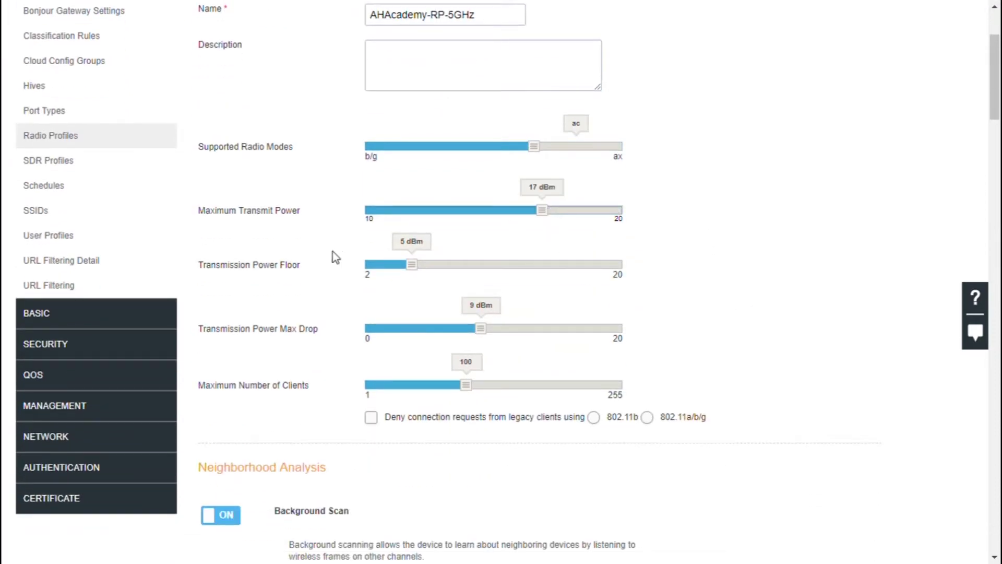
drag(465, 385, 435, 390)
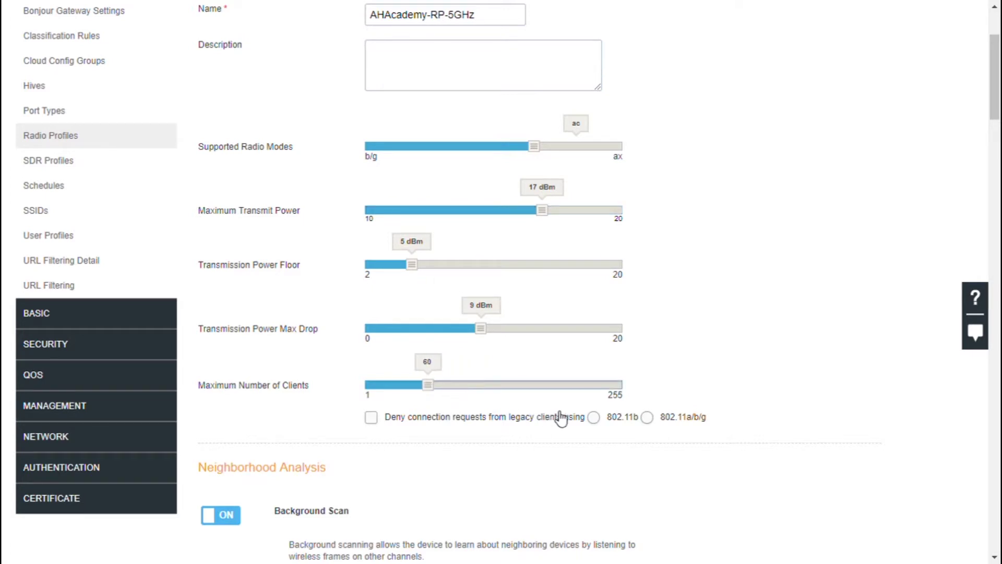
Set the channel width to 40 MHz and enable Dynamic Frequency Selection.
scroll(563, 412, down, 7)
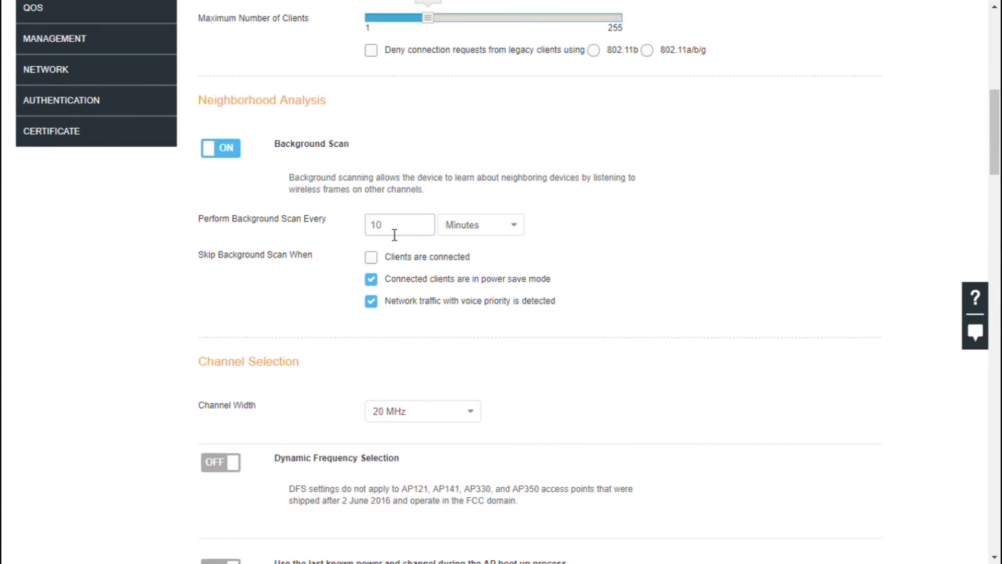
scroll(522, 261, down, 3)
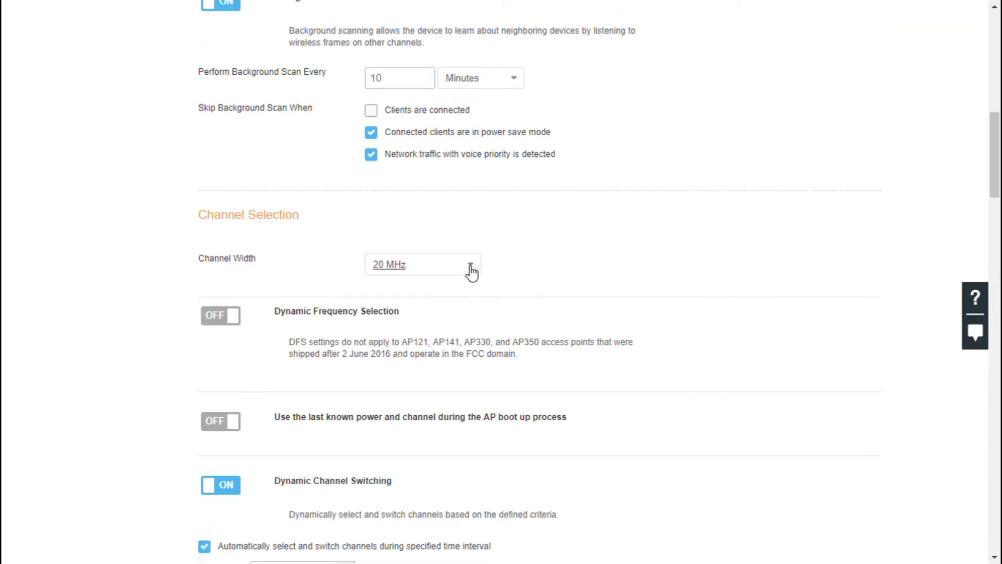
click(471, 271)
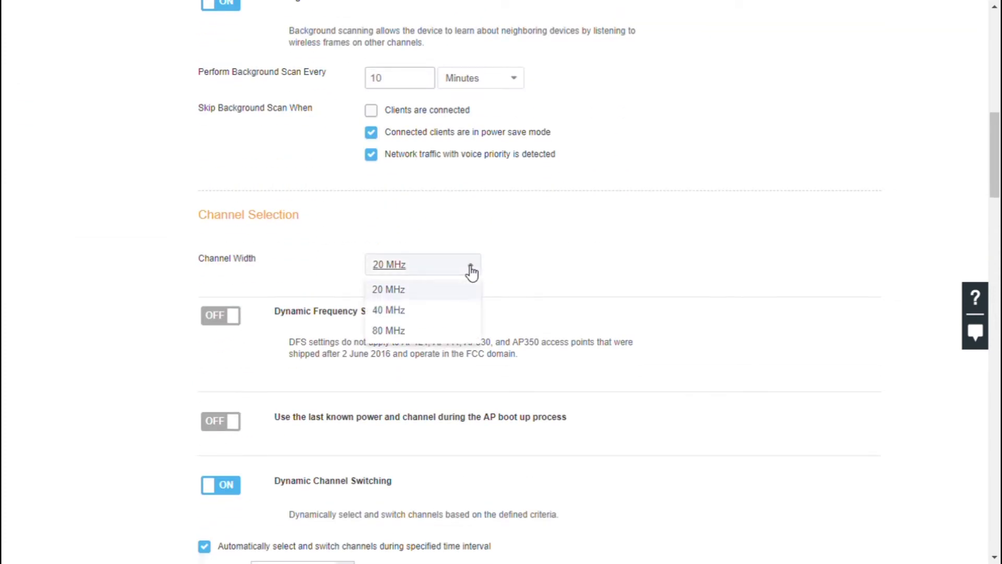
click(421, 316)
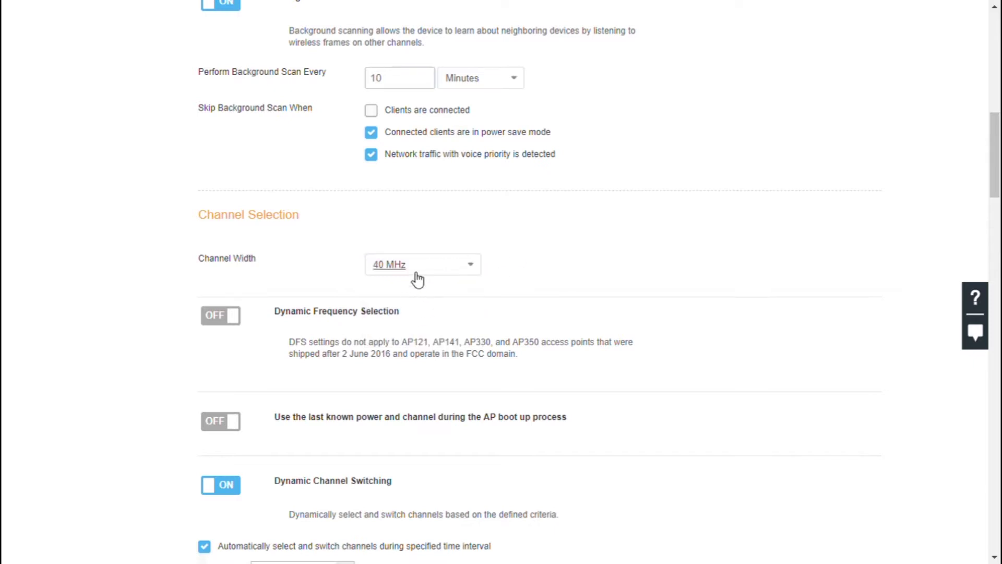
click(222, 316)
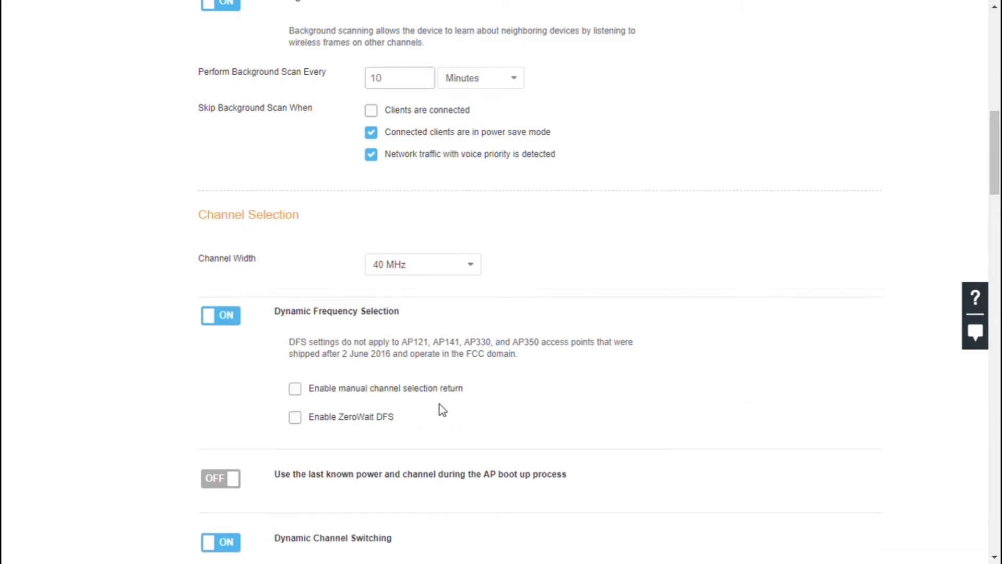
Turn the ZeroWait DFS and manual channel selection return options on and back off.
click(294, 417)
click(303, 394)
click(302, 396)
click(295, 420)
Review the 5 GHz profile's Dynamic Channel Switching criteria and the Optimizing Radio Usage options.
scroll(237, 384, down, 1)
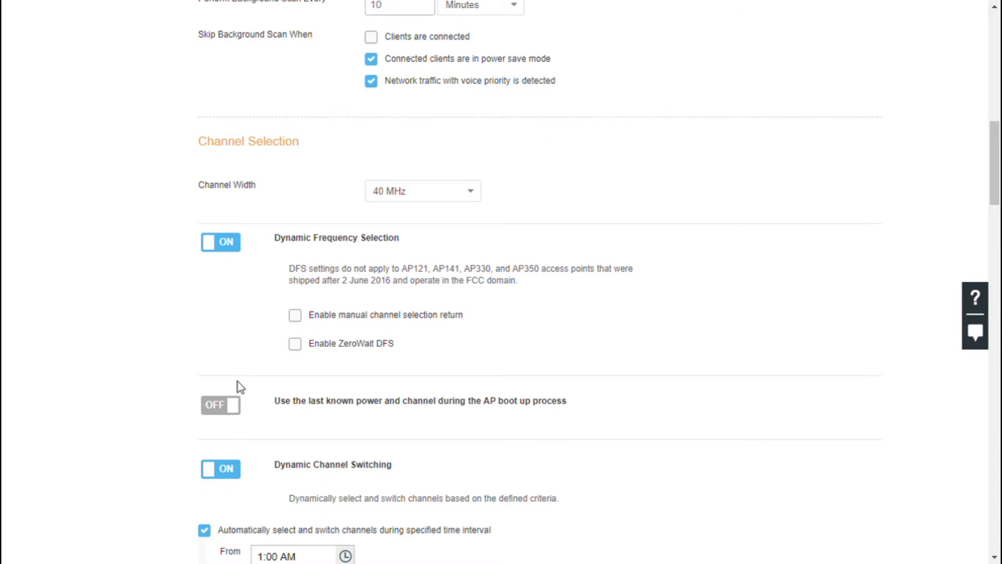
scroll(241, 371, down, 1)
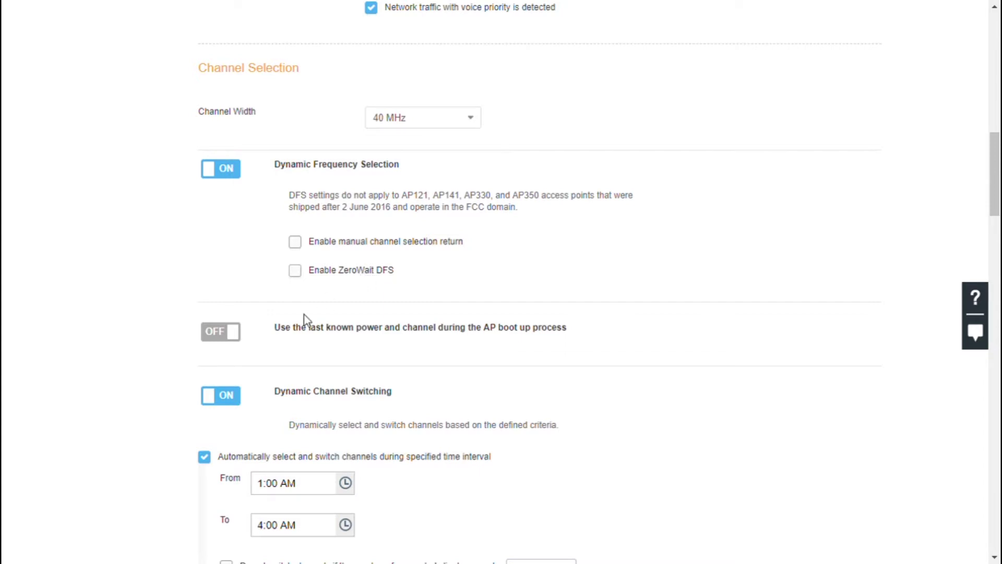
scroll(261, 365, down, 3)
scroll(287, 334, down, 3)
scroll(287, 337, down, 2)
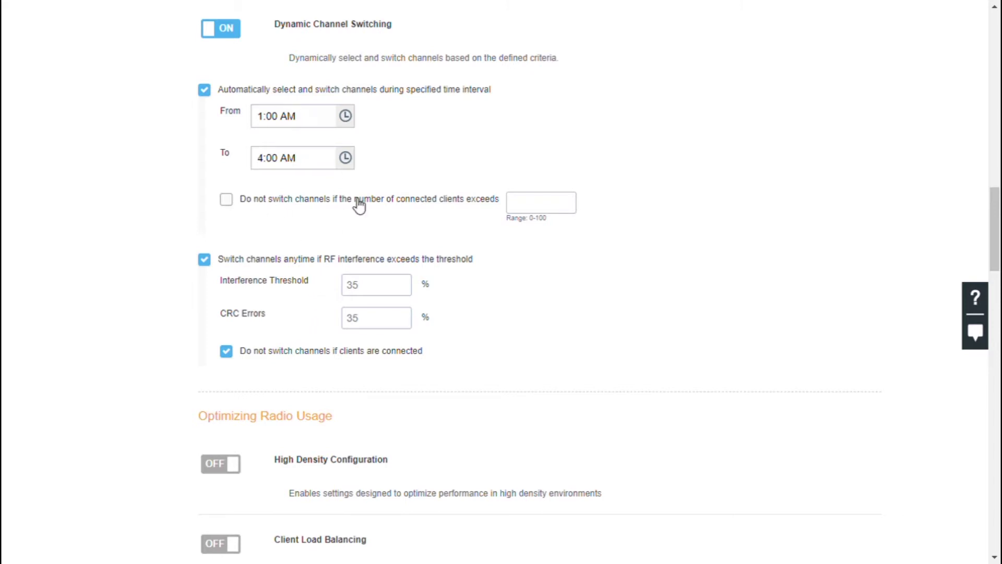
scroll(350, 219, down, 2)
scroll(346, 230, down, 3)
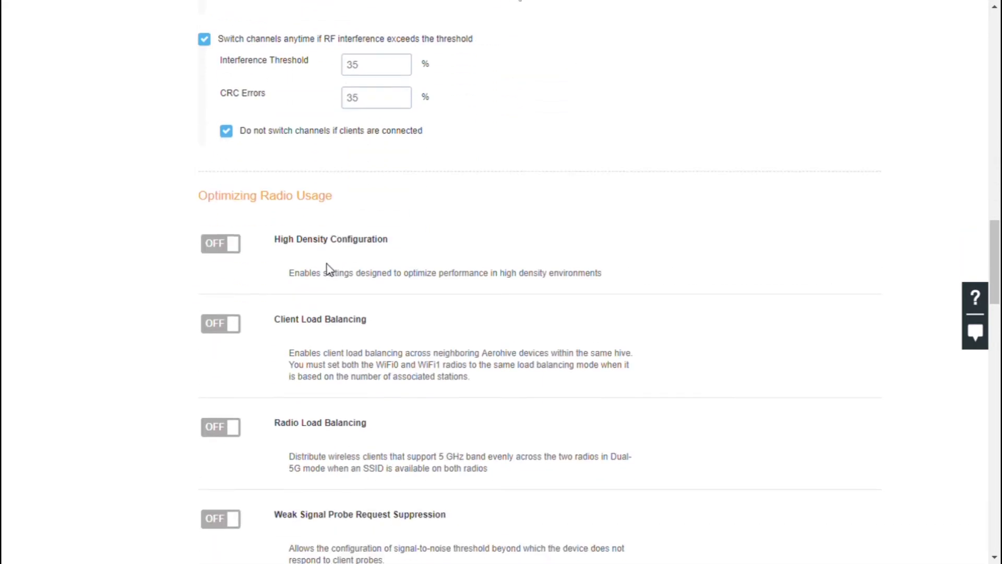
Enable High Density Configuration with low data rates, suppressing successive probe requests and allowing only one SSID to respond to broadcast probes at a time.
click(241, 251)
click(384, 330)
click(384, 368)
click(394, 407)
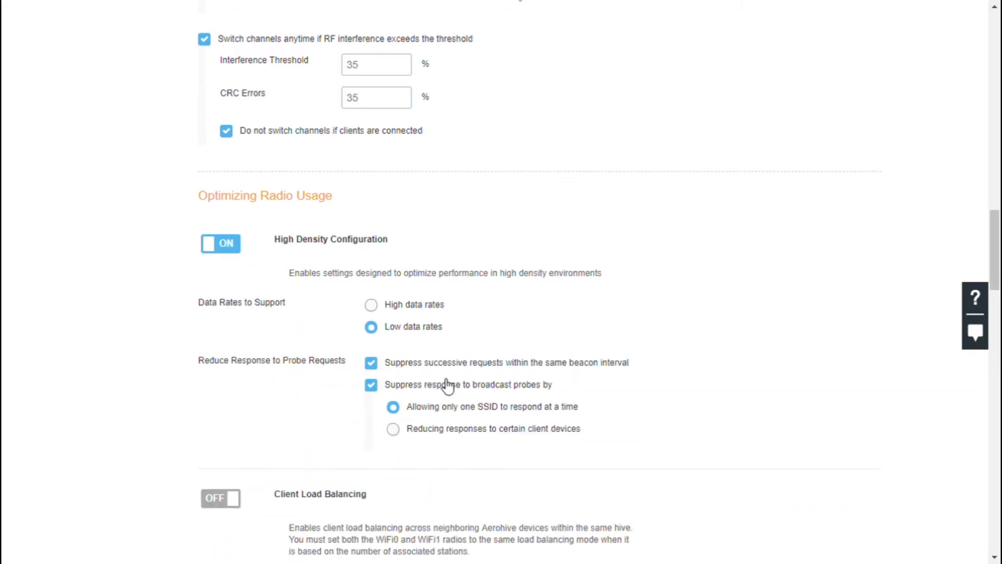
Enable Client Load Balancing for the 5 GHz profile, keeping it based on airtime.
scroll(446, 385, down, 3)
click(229, 353)
scroll(337, 388, down, 3)
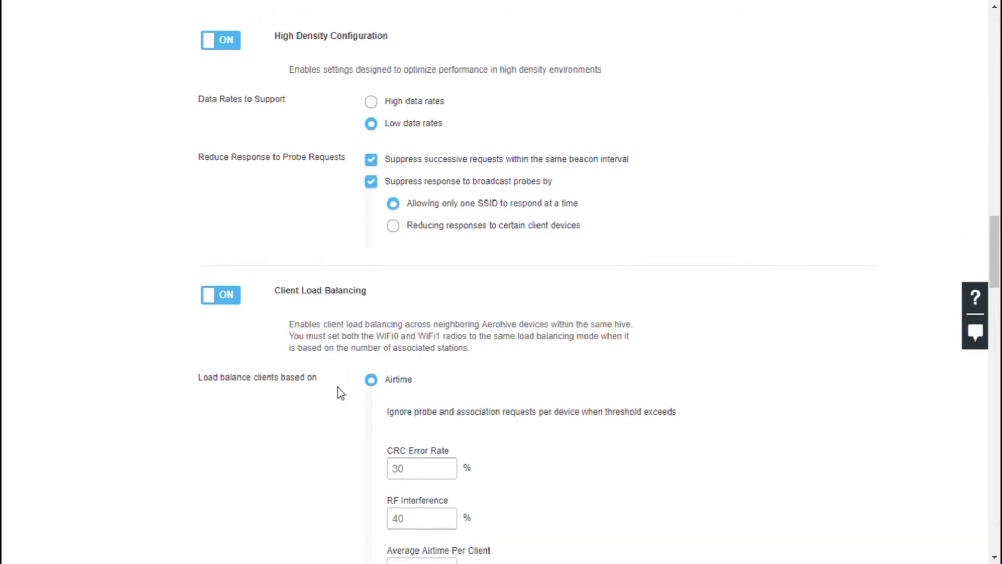
scroll(465, 371, down, 3)
scroll(396, 355, down, 4)
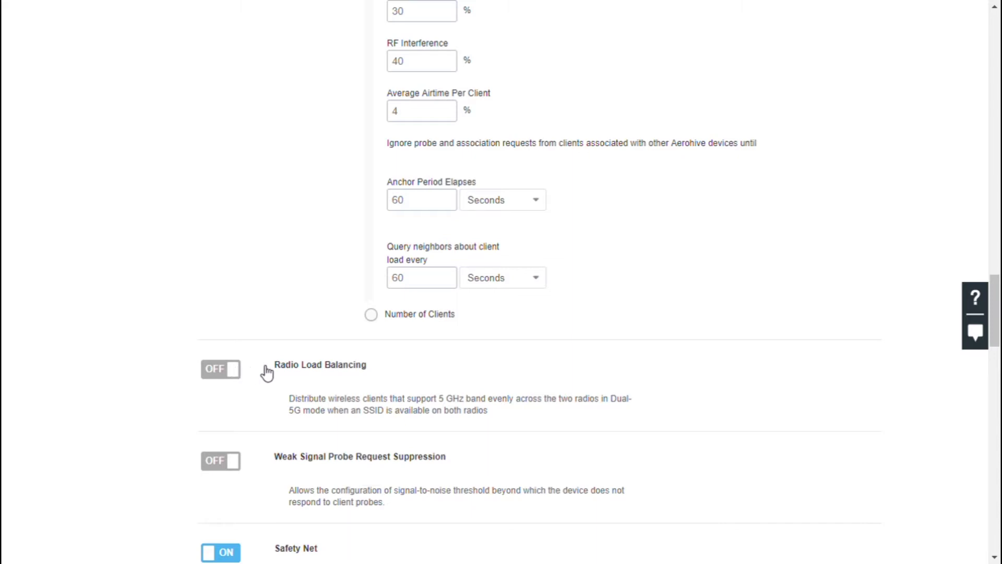
Enable Weak Signal Probe Request Suppression with a signal-to-noise threshold of 20 dB.
scroll(287, 376, down, 3)
click(233, 317)
double_click(401, 392)
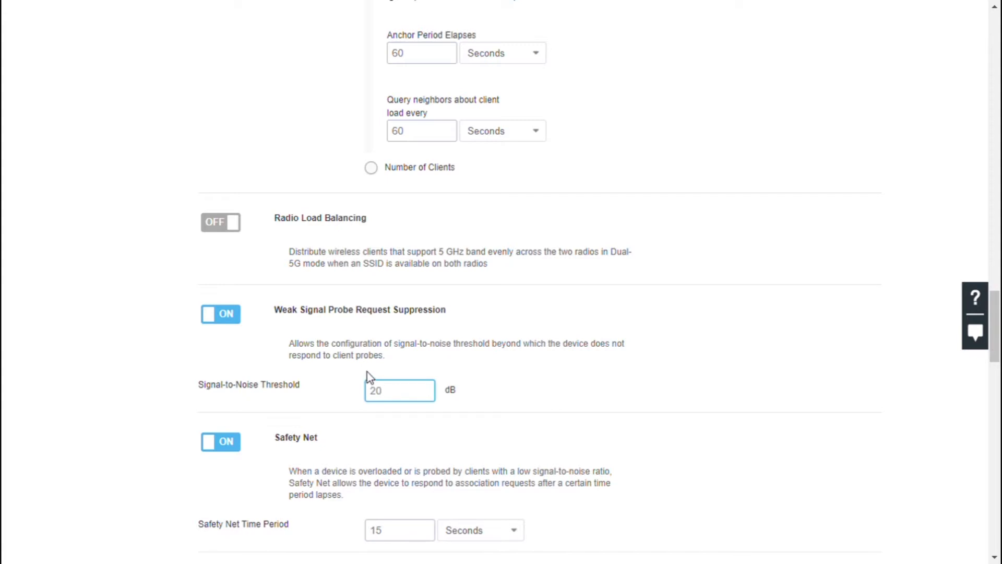
Review the Safety Net and Radio Settings options, and turn the Smart Antenna option on and back off.
scroll(373, 374, down, 5)
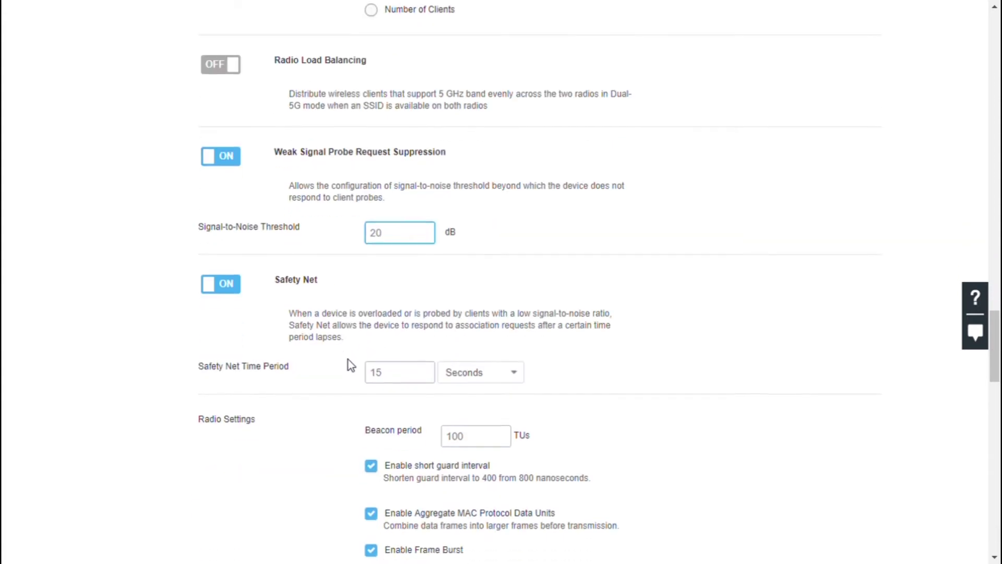
scroll(366, 324, down, 1)
scroll(392, 348, down, 3)
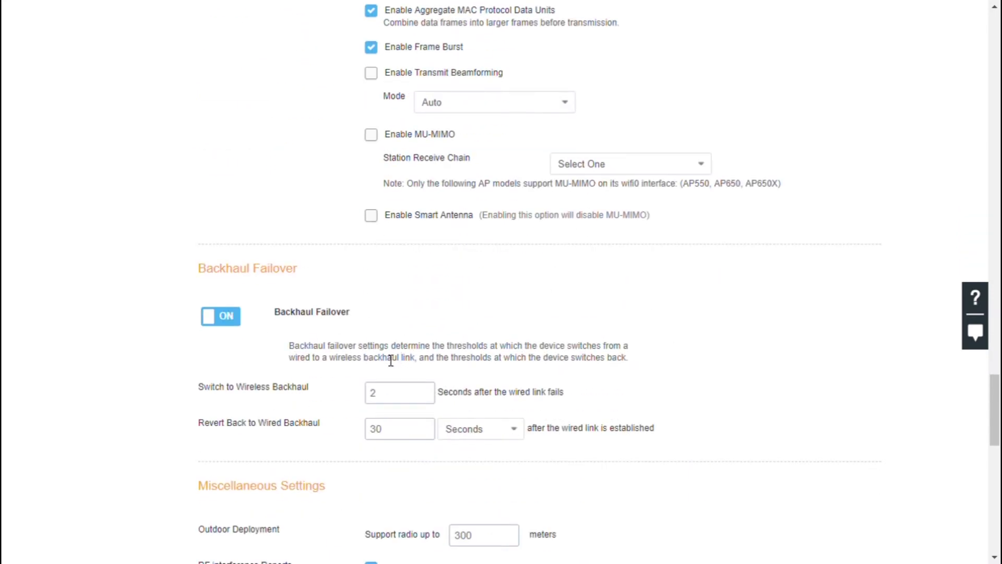
scroll(389, 366, up, 4)
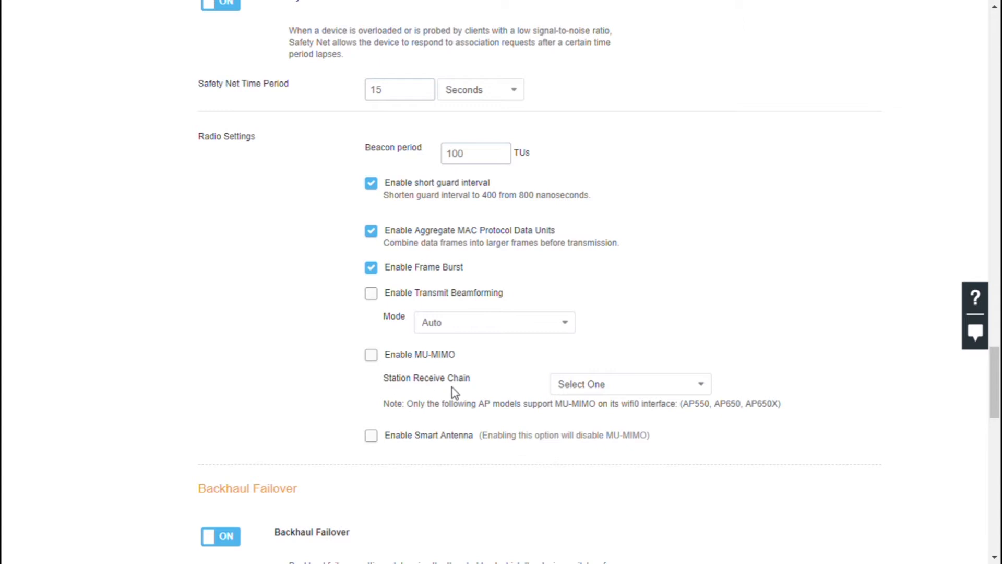
click(372, 436)
click(372, 436)
Enable Presence Analytics for the 5 GHz radio profile and save the profile.
scroll(365, 438, down, 3)
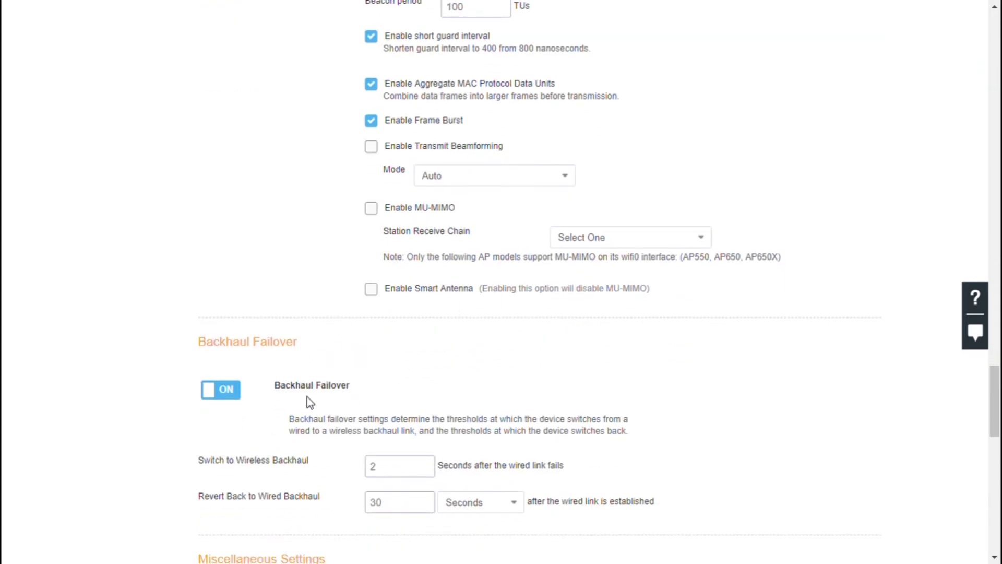
scroll(313, 402, down, 6)
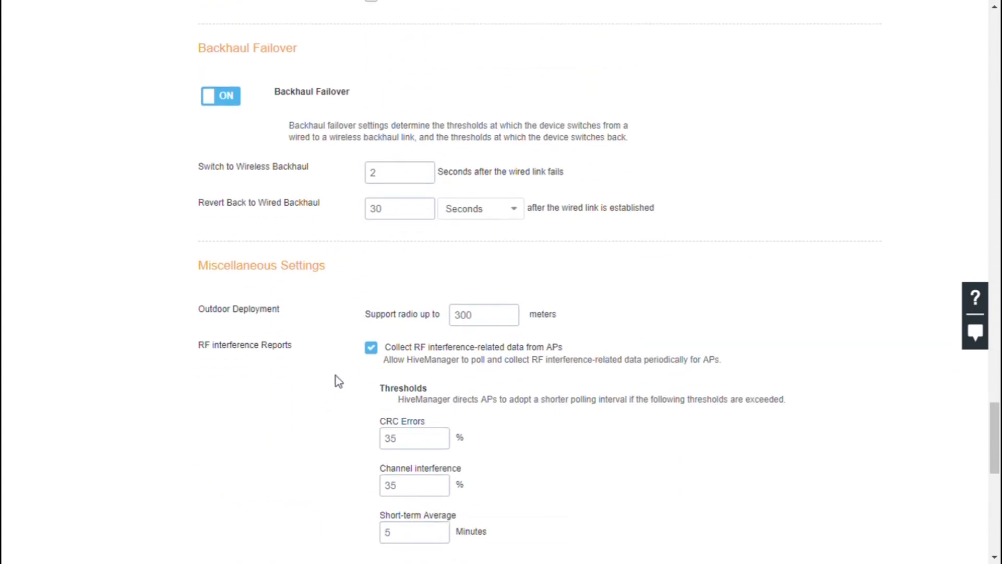
scroll(334, 375, down, 10)
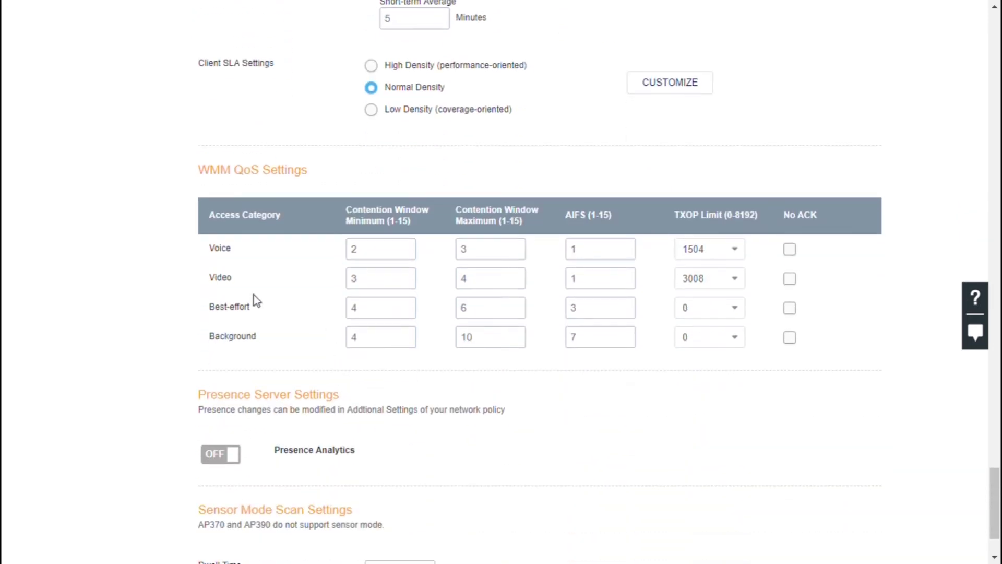
scroll(299, 319, down, 2)
click(234, 358)
scroll(365, 384, down, 1)
click(814, 548)
scroll(347, 358, down, 3)
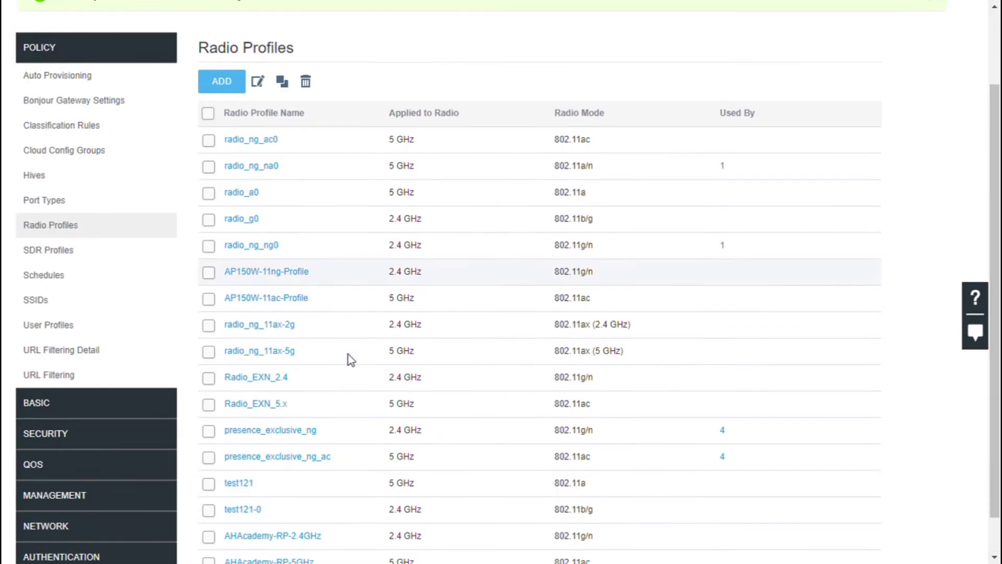
scroll(386, 338, up, 3)
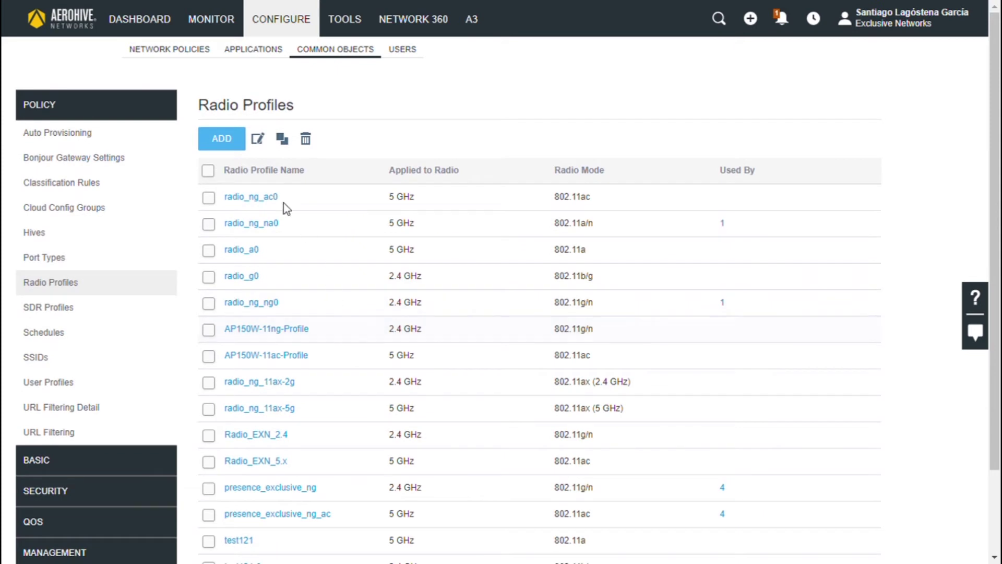
Open the interface settings of the AHAcademy-AP250 access point from the monitored devices.
click(223, 27)
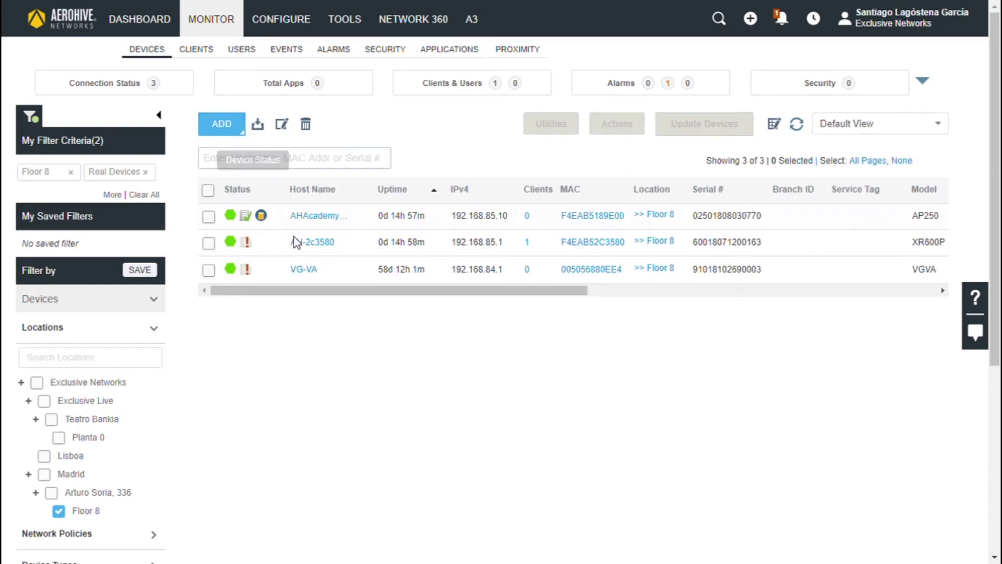
click(331, 224)
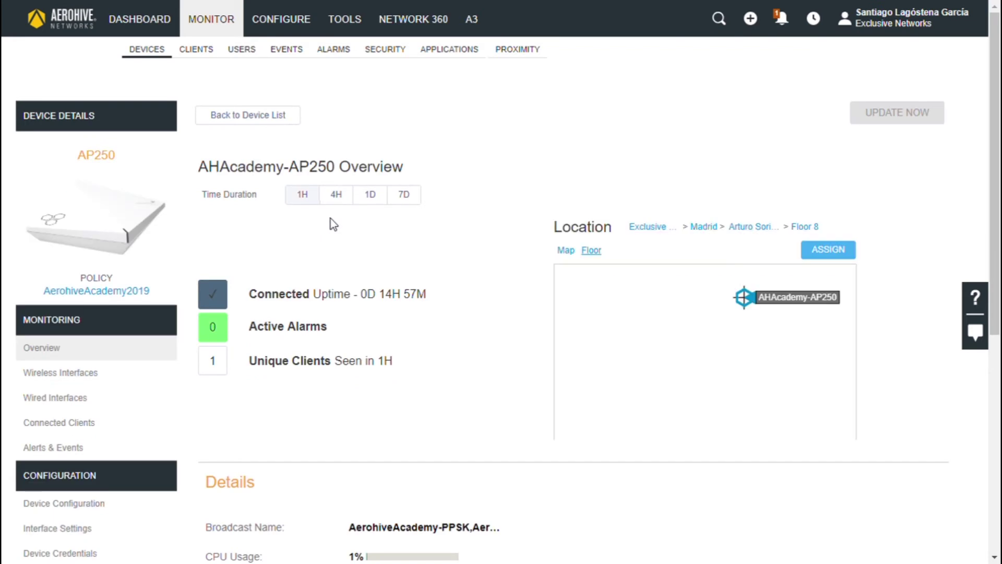
scroll(146, 294, down, 1)
scroll(147, 294, down, 3)
click(82, 309)
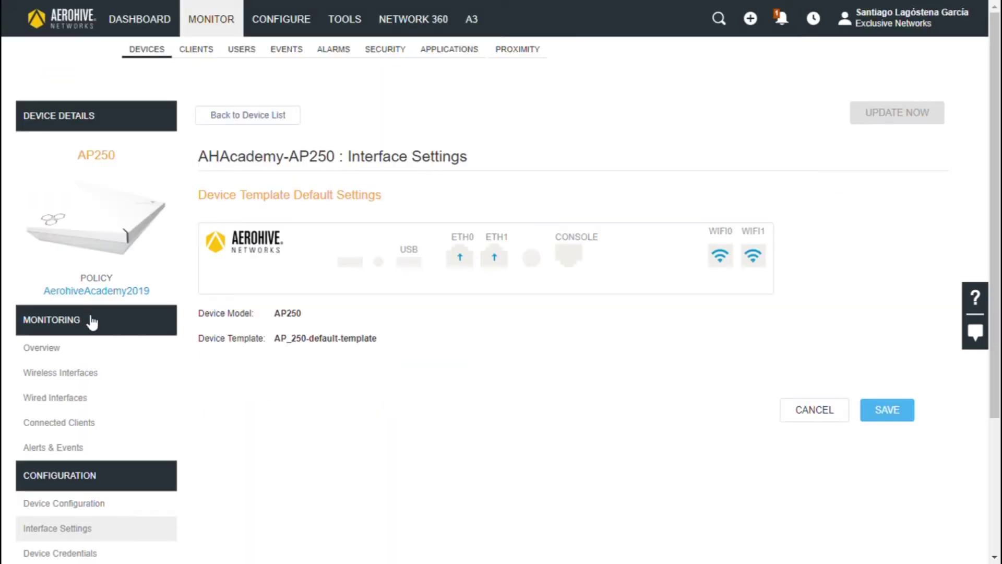
Assign the AHAcademy-RP-2.4GHz radio profile to the access point's WiFi0 wireless interface.
scroll(432, 328, down, 3)
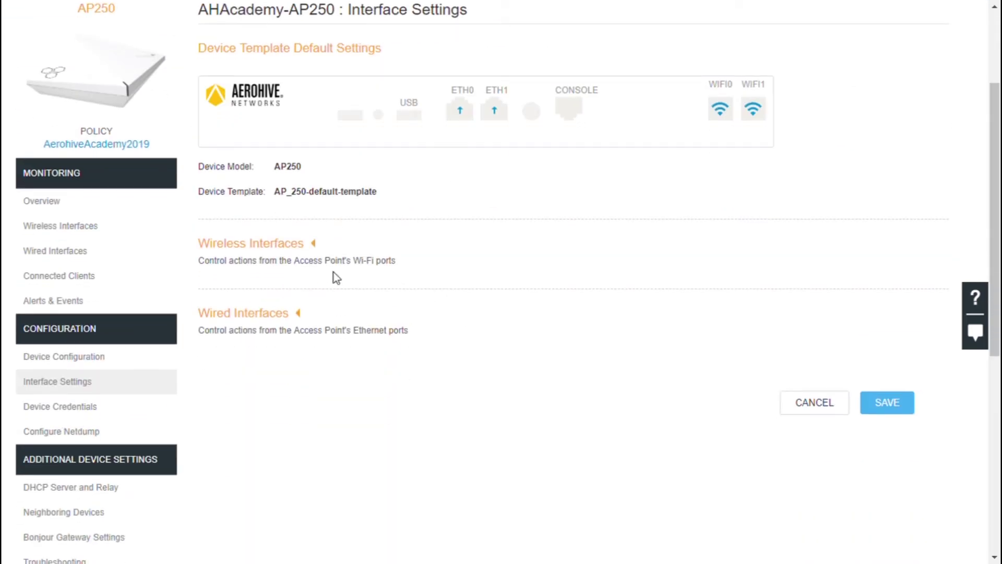
click(300, 245)
scroll(462, 315, down, 3)
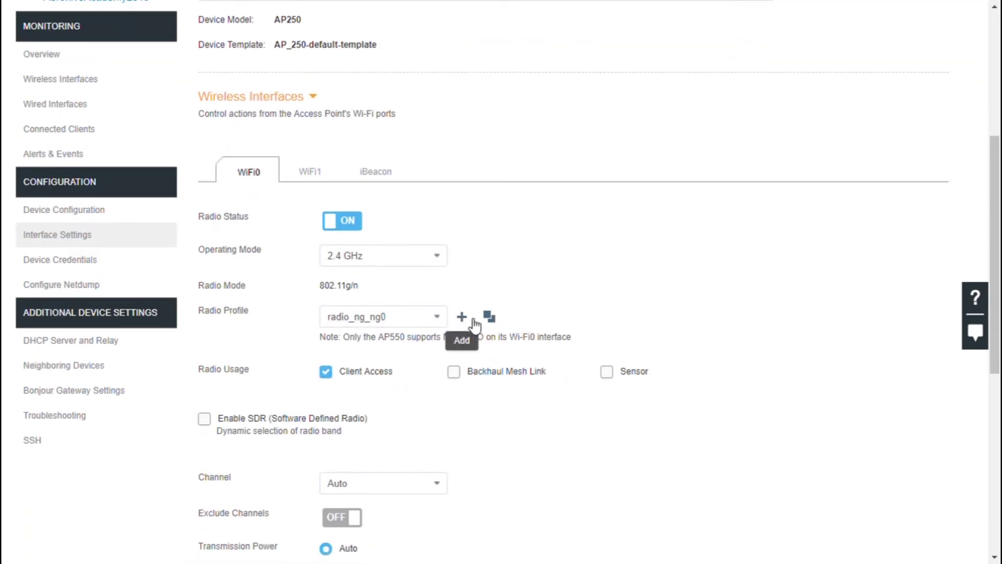
click(436, 317)
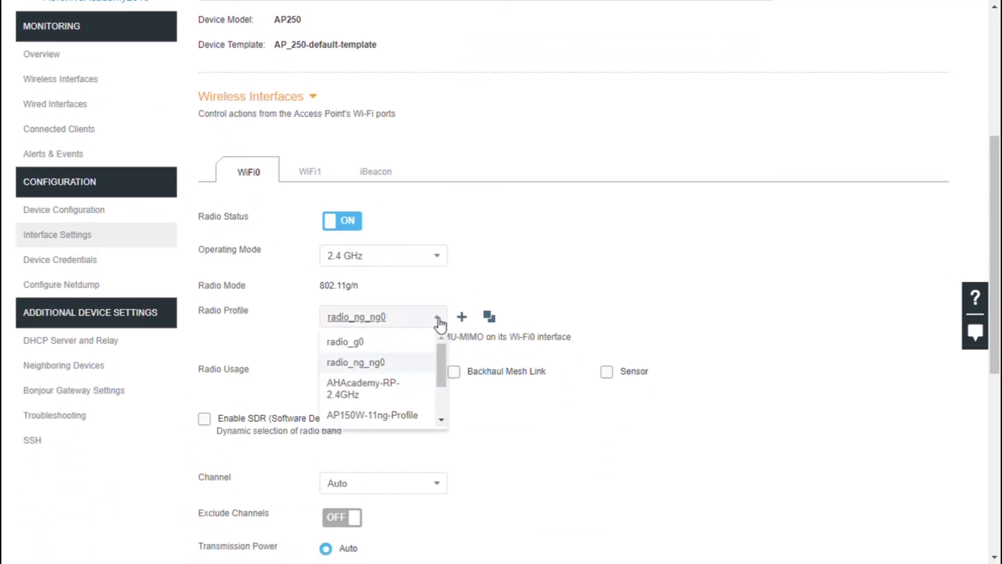
click(394, 393)
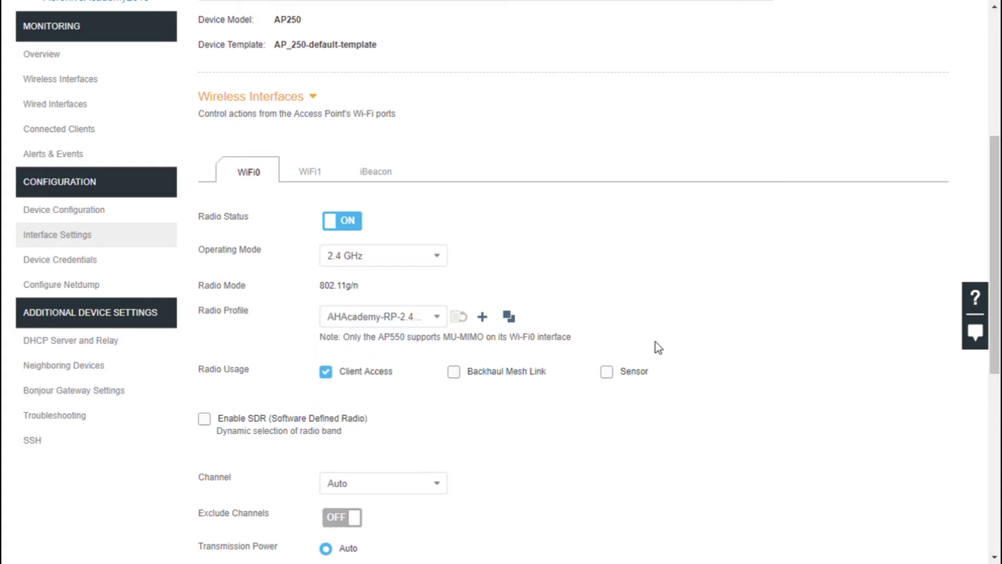
Assign the AHAcademy-RP-5GHz radio profile to the WiFi1 wireless interface.
click(322, 174)
click(443, 285)
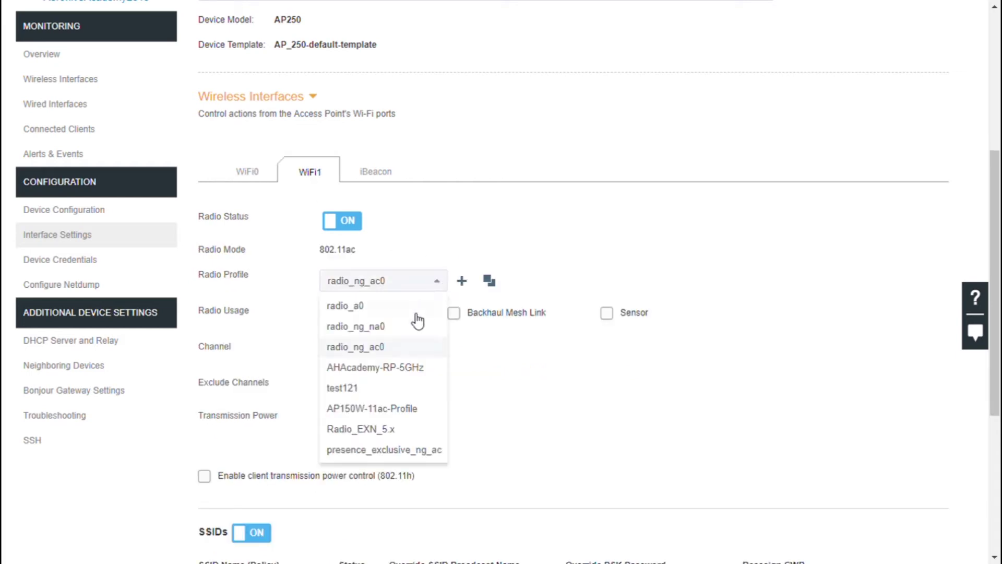
click(413, 369)
Add Backhaul Mesh Link to the radio usage of both the WiFi1 and WiFi0 interfaces.
scroll(529, 331, down, 5)
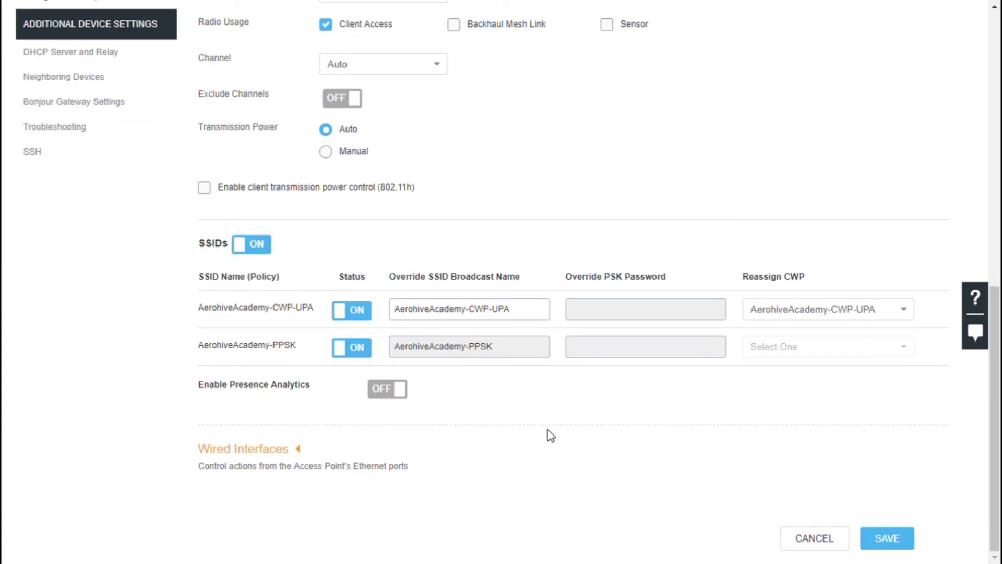
scroll(550, 434, up, 1)
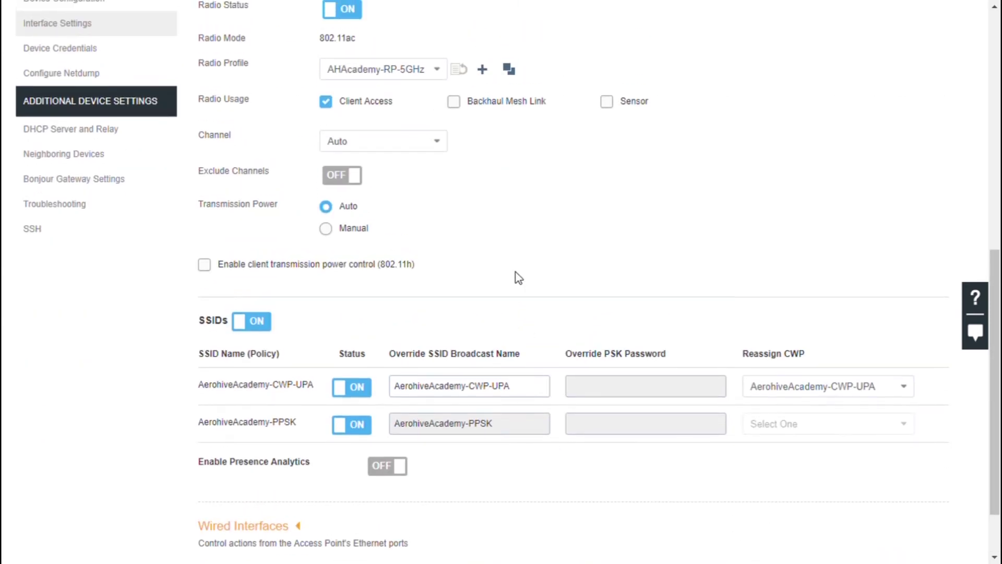
scroll(514, 275, up, 1)
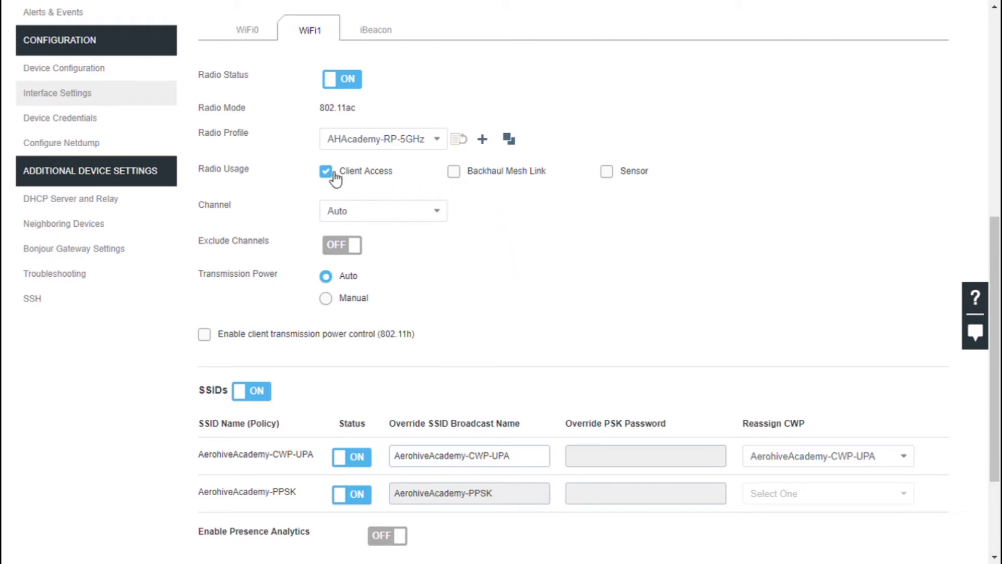
click(454, 171)
click(249, 30)
click(454, 231)
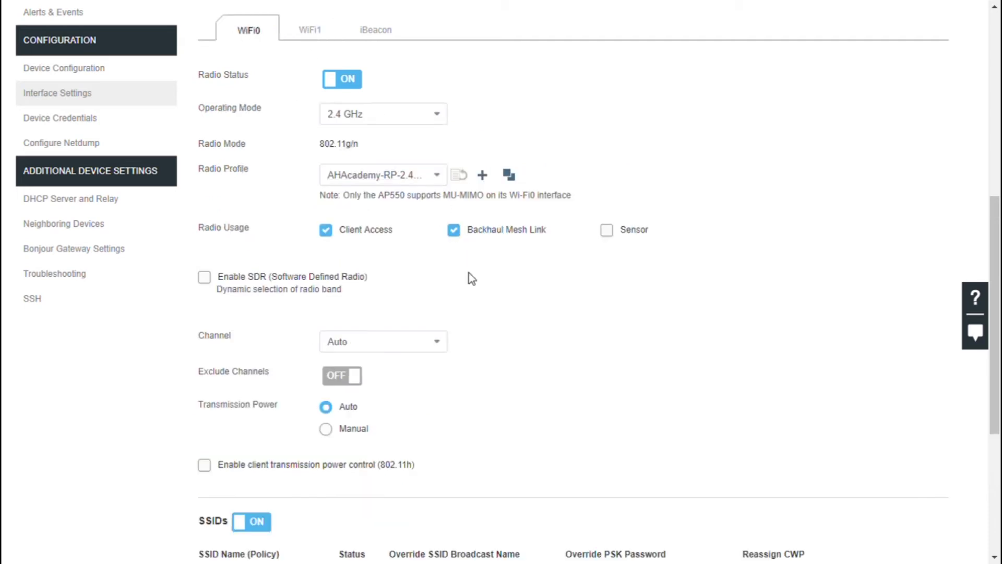
Enable Presence Analytics on the WiFi1 interface.
click(321, 36)
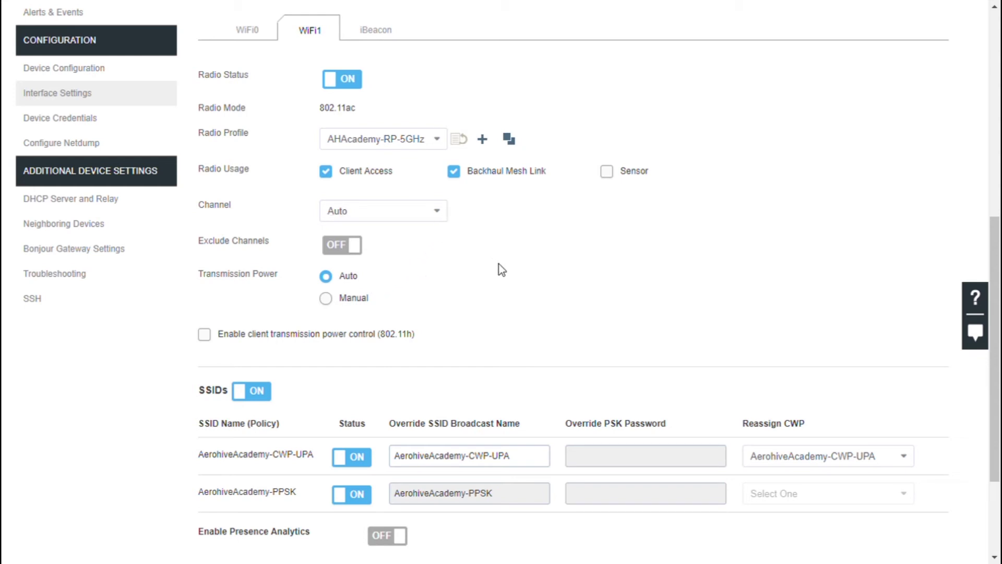
scroll(499, 265, down, 2)
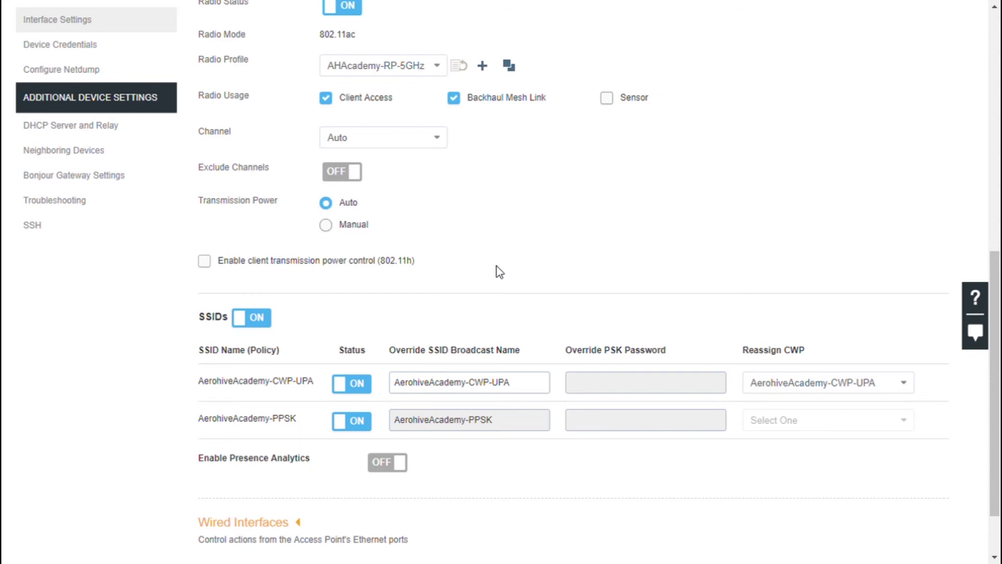
scroll(472, 497, down, 2)
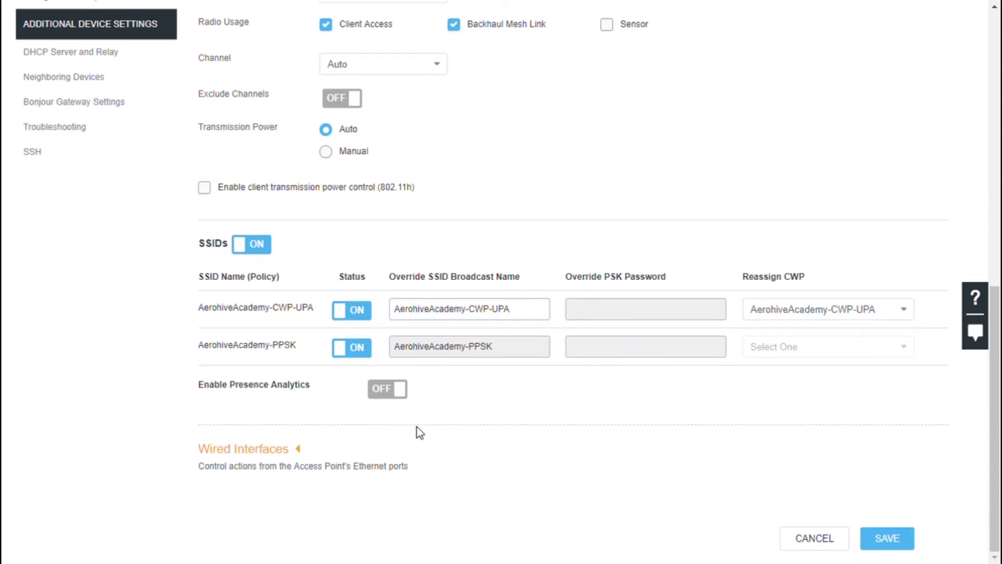
click(401, 389)
scroll(518, 421, down, 4)
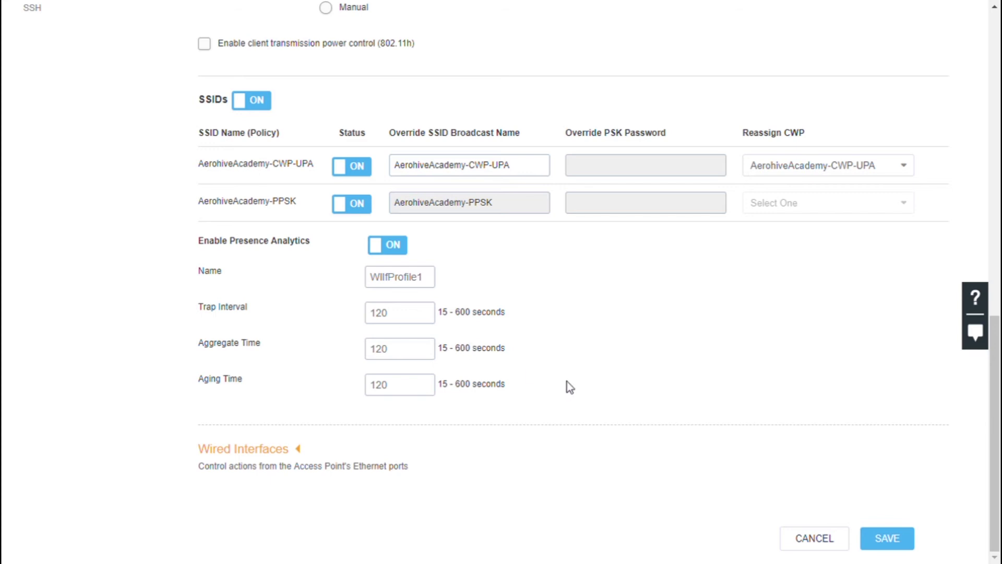
Review the WiFi0 interface's radio usage, channel, transmission power, SSID and Presence Analytics settings.
scroll(371, 293, up, 3)
scroll(370, 287, up, 3)
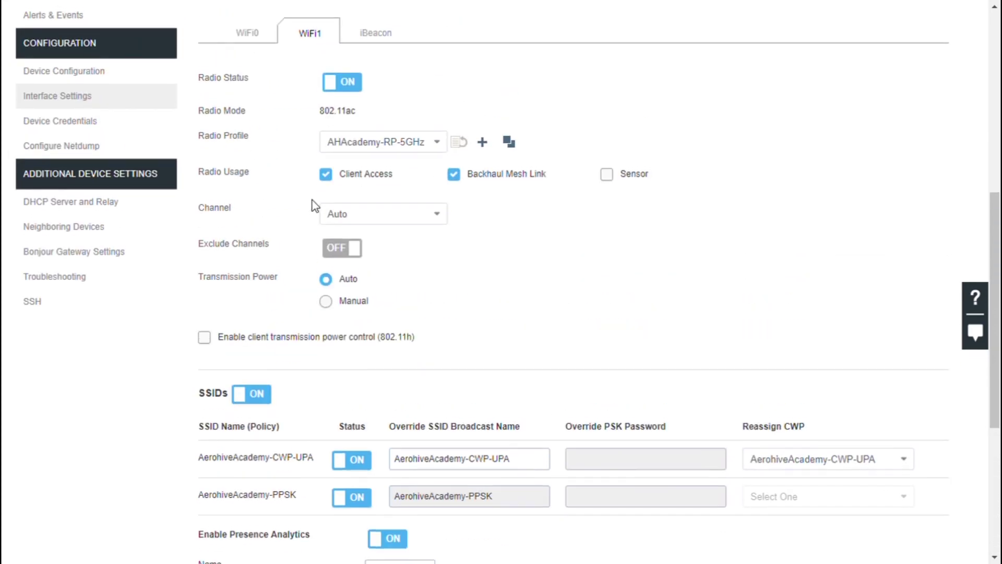
click(270, 31)
scroll(448, 391, down, 4)
scroll(402, 399, down, 5)
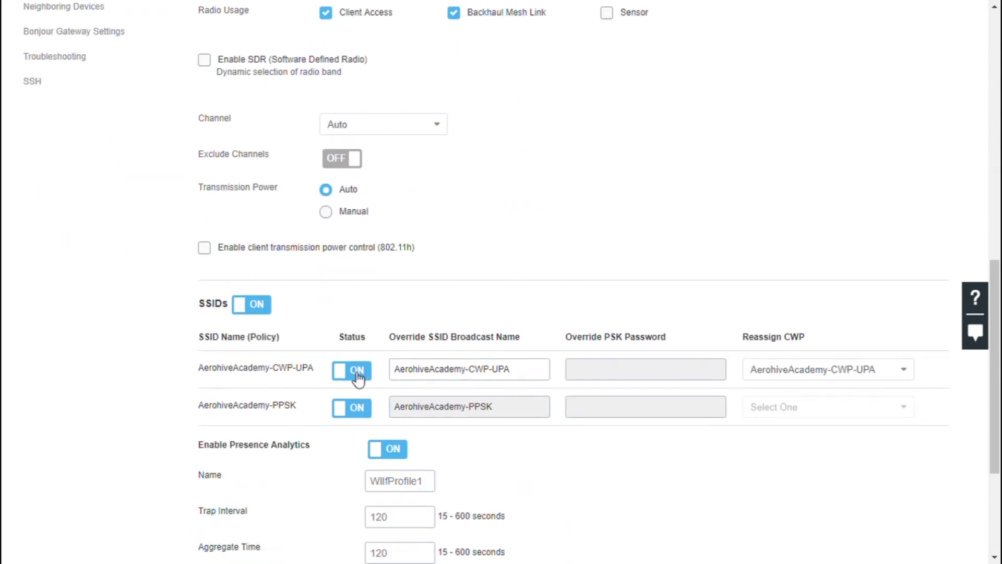
scroll(360, 271, up, 1)
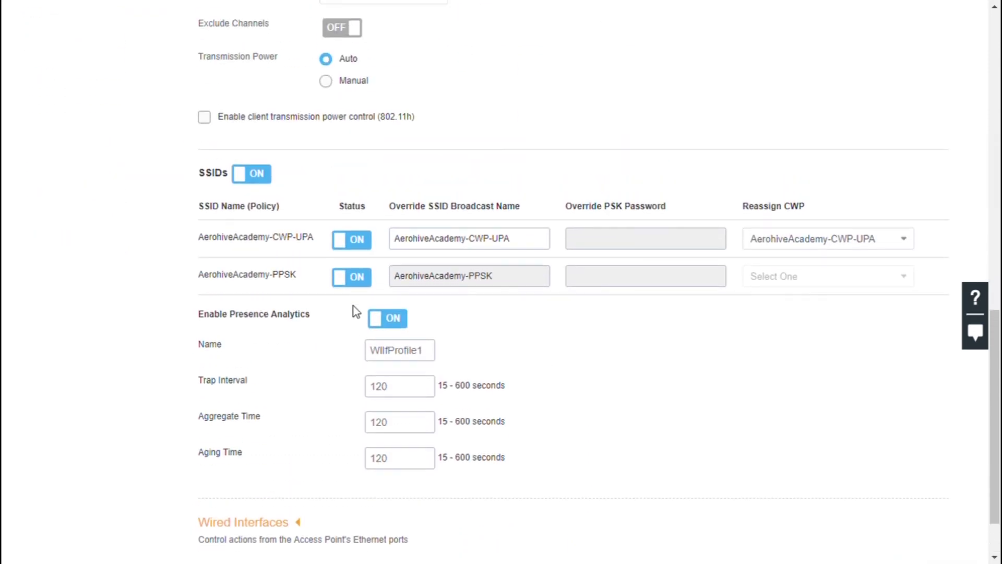
scroll(453, 368, down, 2)
scroll(456, 367, up, 8)
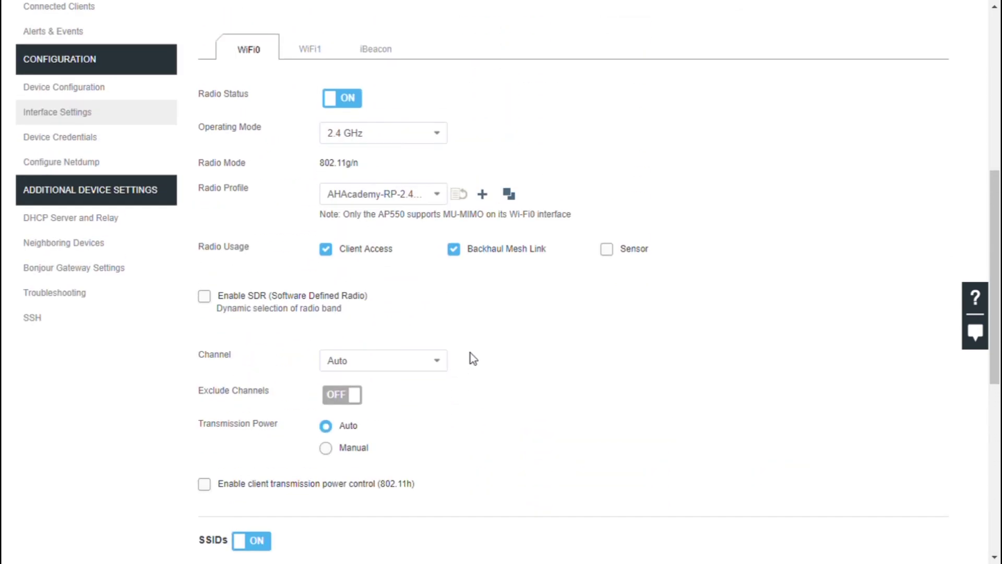
scroll(558, 378, down, 5)
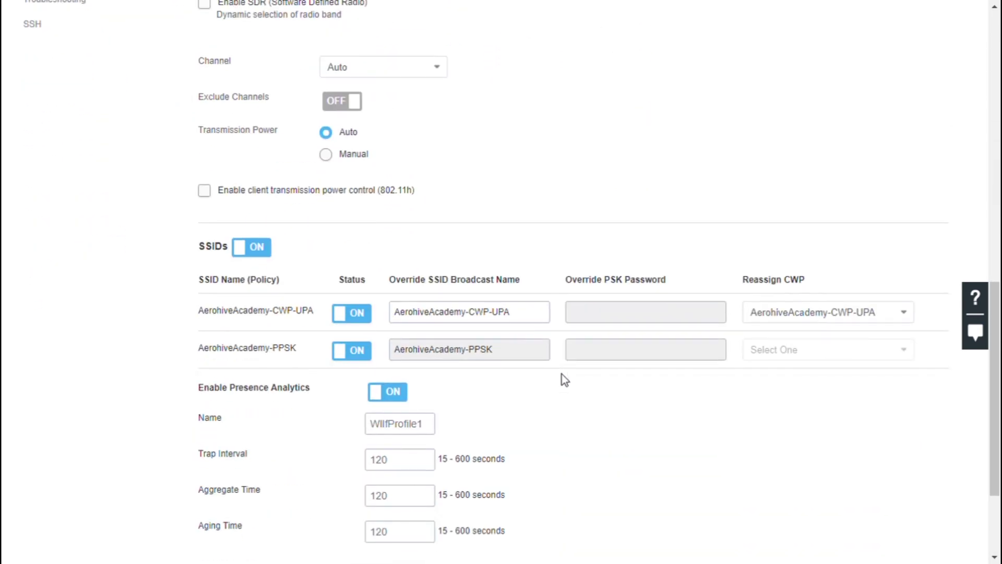
scroll(568, 395, down, 3)
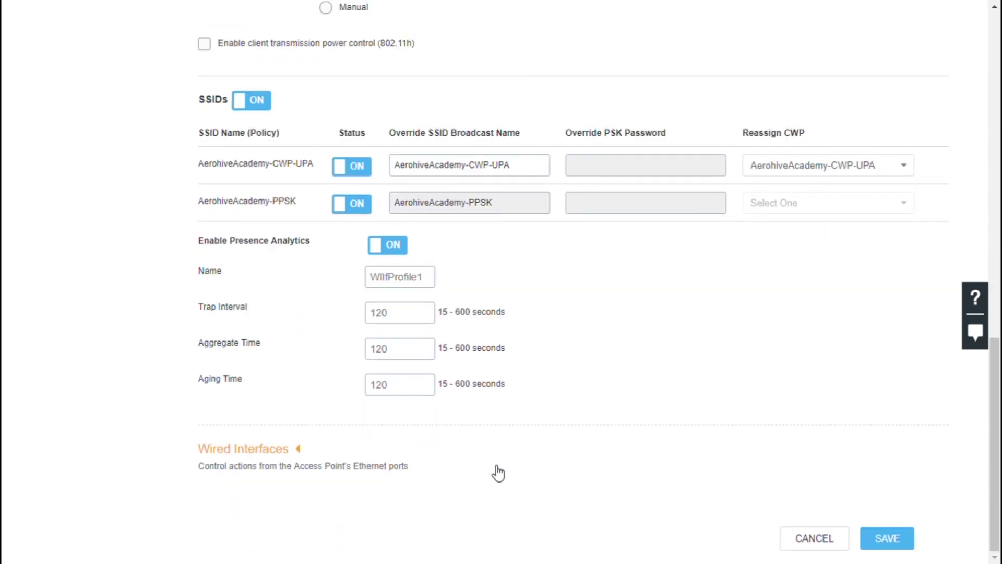
scroll(666, 491, up, 5)
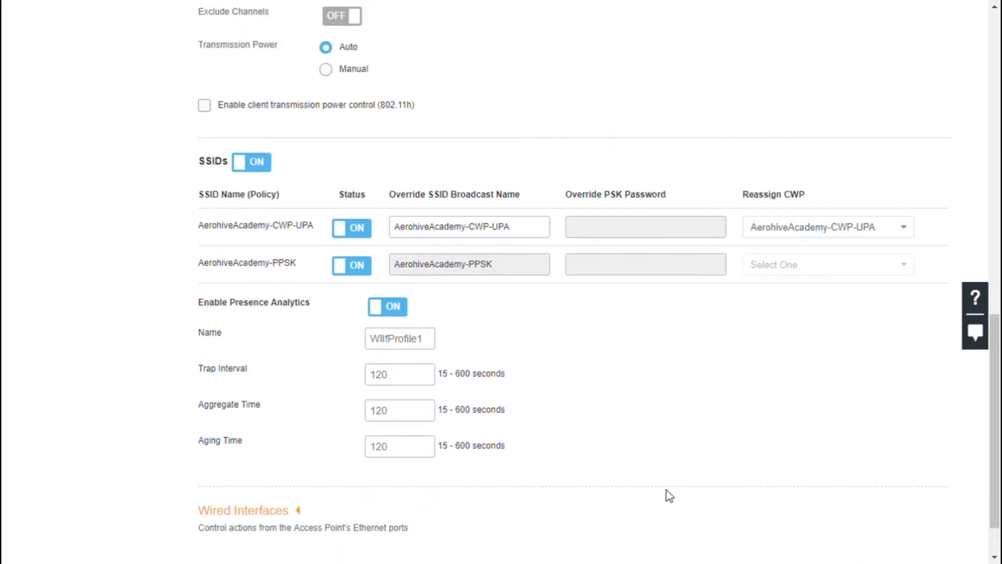
Check the iBeacon, WiFi1 and WiFi0 wireless settings of AHAcademy-AP250 and save its interface settings.
scroll(672, 498, up, 4)
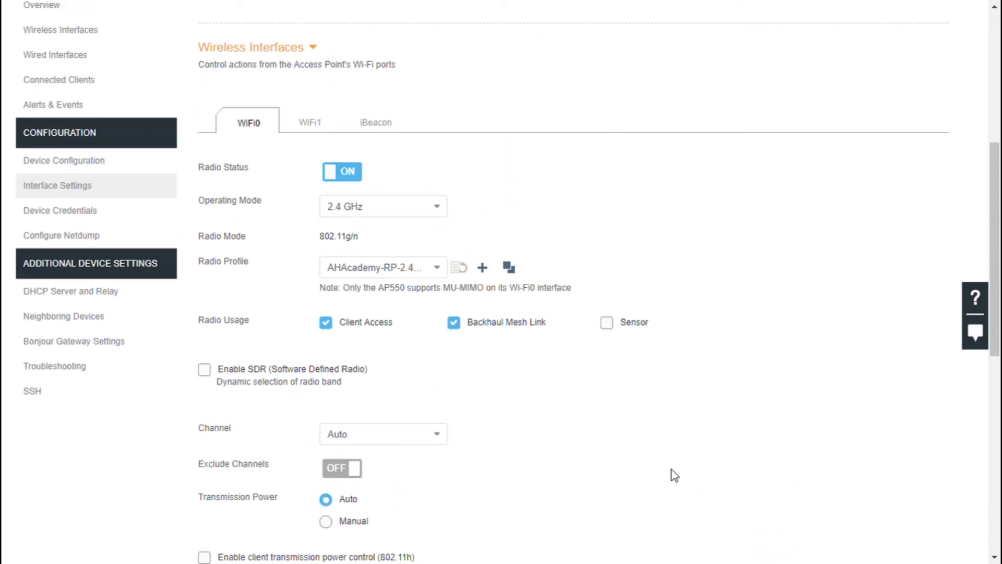
click(383, 129)
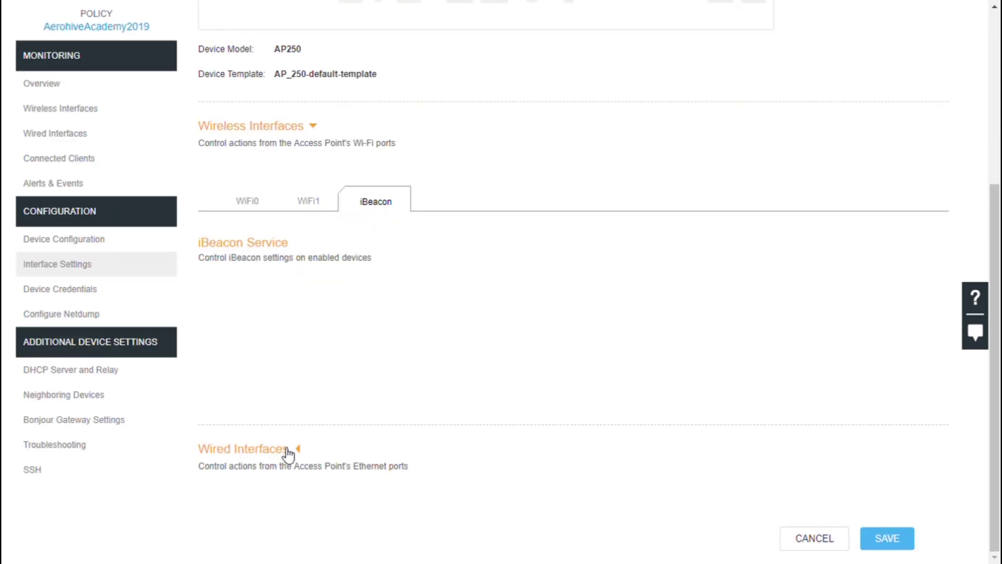
click(320, 202)
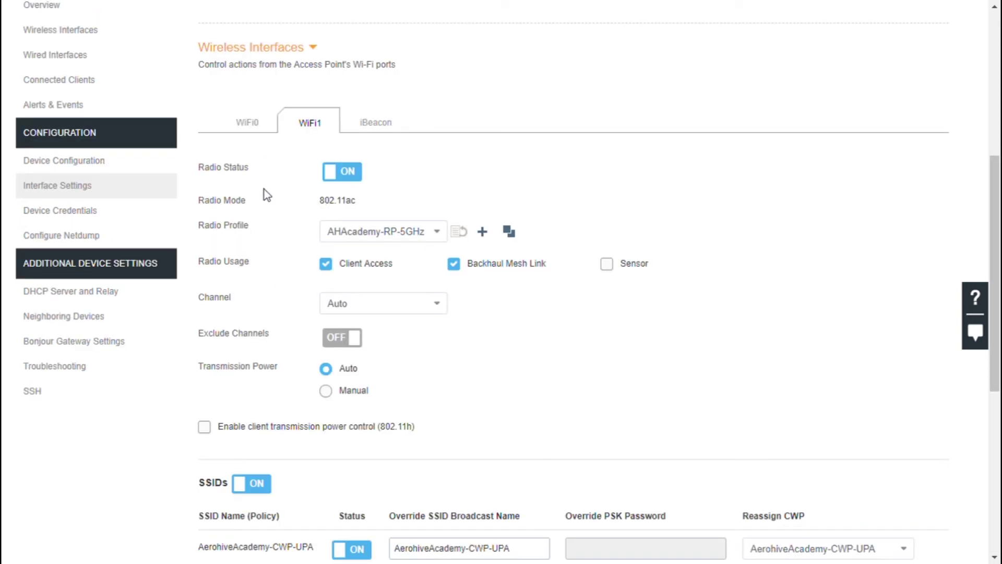
click(255, 128)
scroll(655, 369, down, 10)
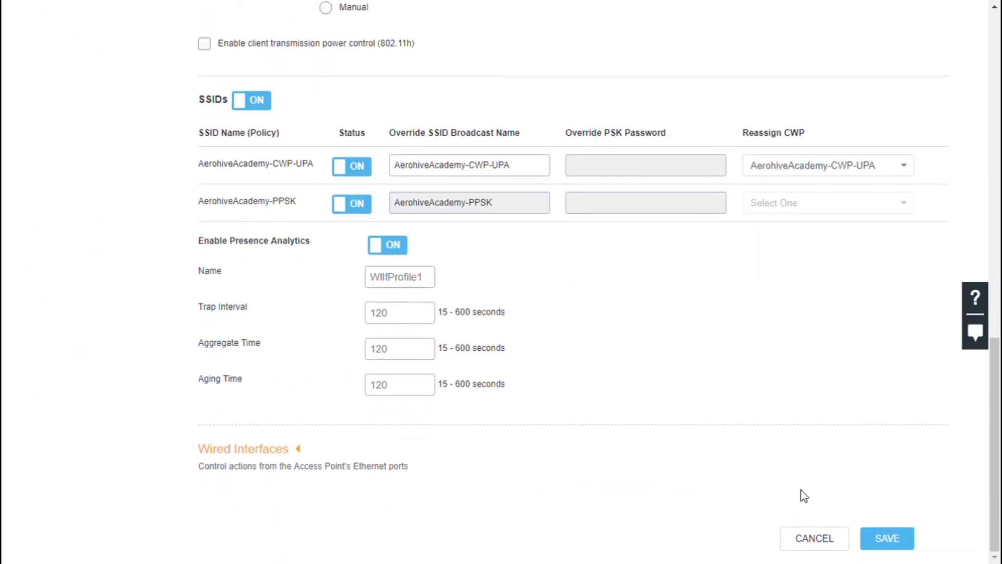
click(901, 544)
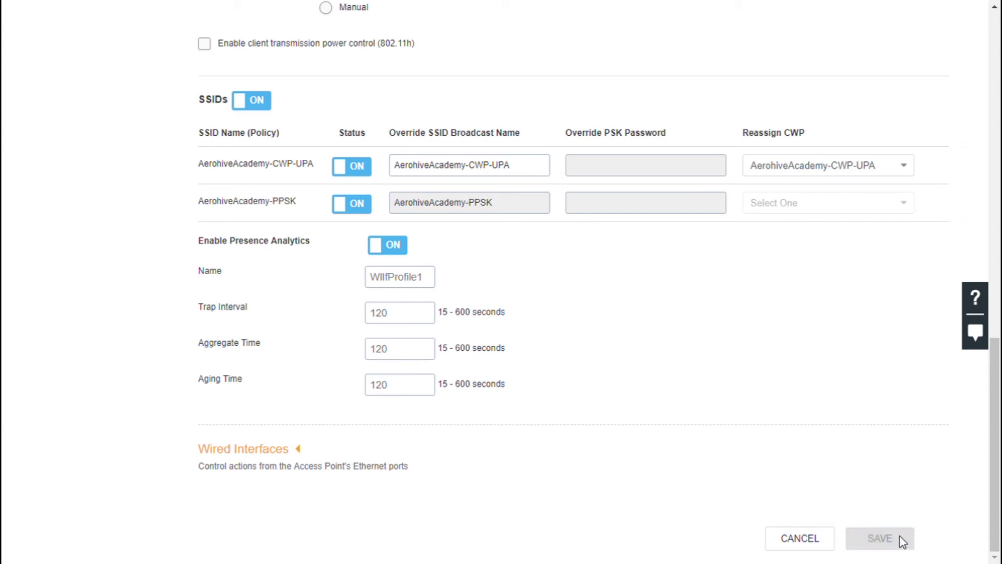
mouse_move(471, 303)
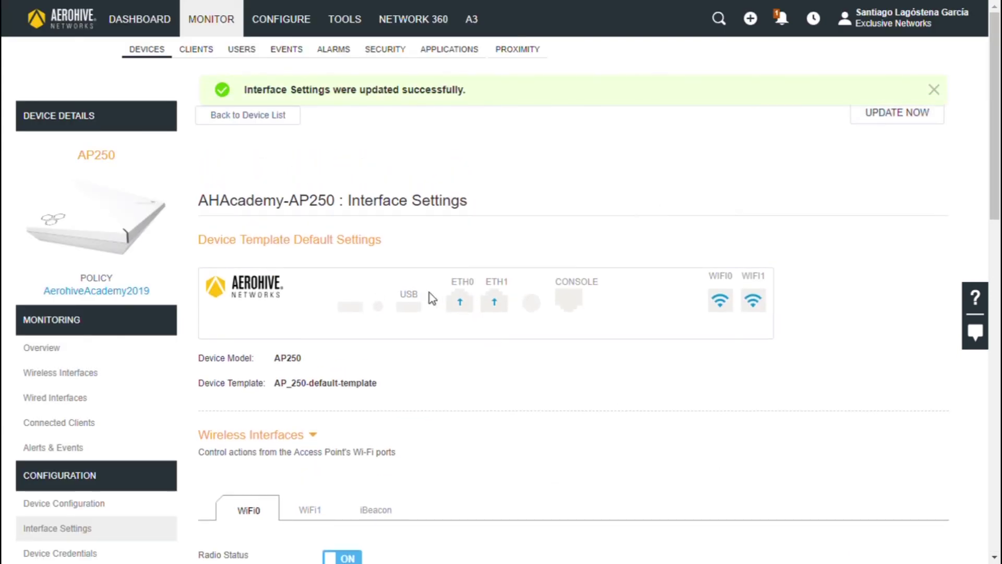
scroll(515, 366, down, 7)
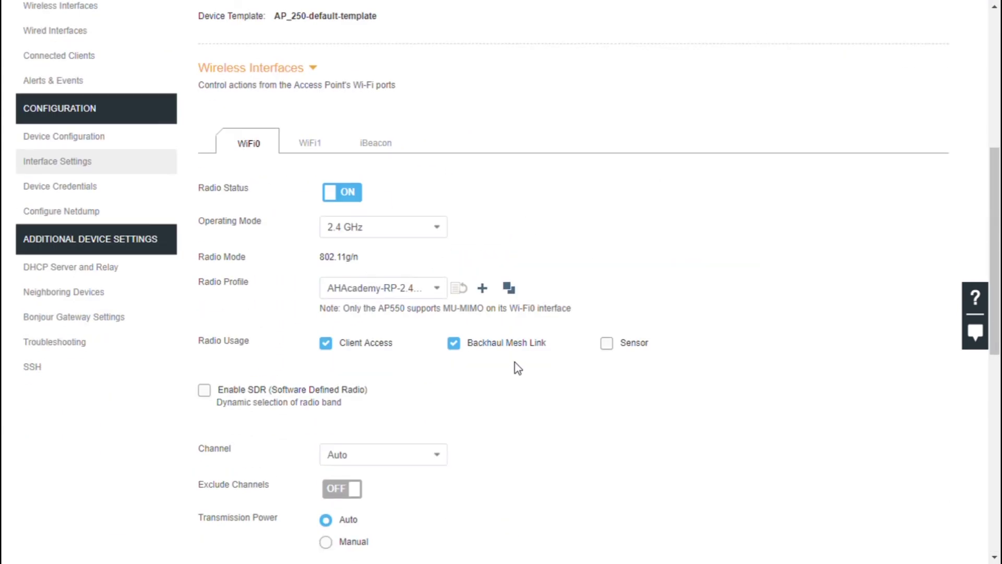
scroll(444, 364, down, 1)
scroll(445, 360, up, 8)
Perform a delta network policy and configuration update on the AP250 from the monitored device list and check its update progress.
click(215, 19)
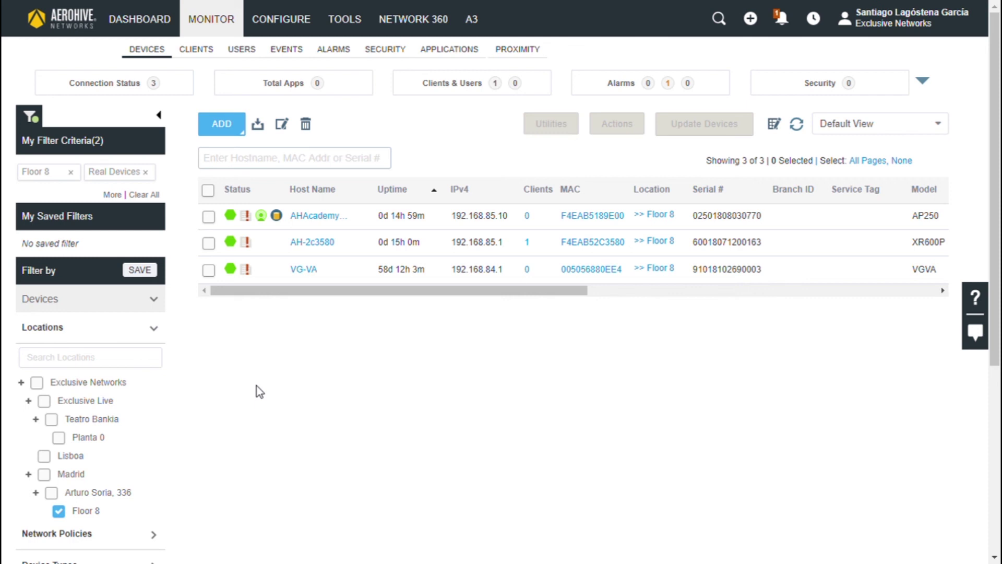
click(209, 217)
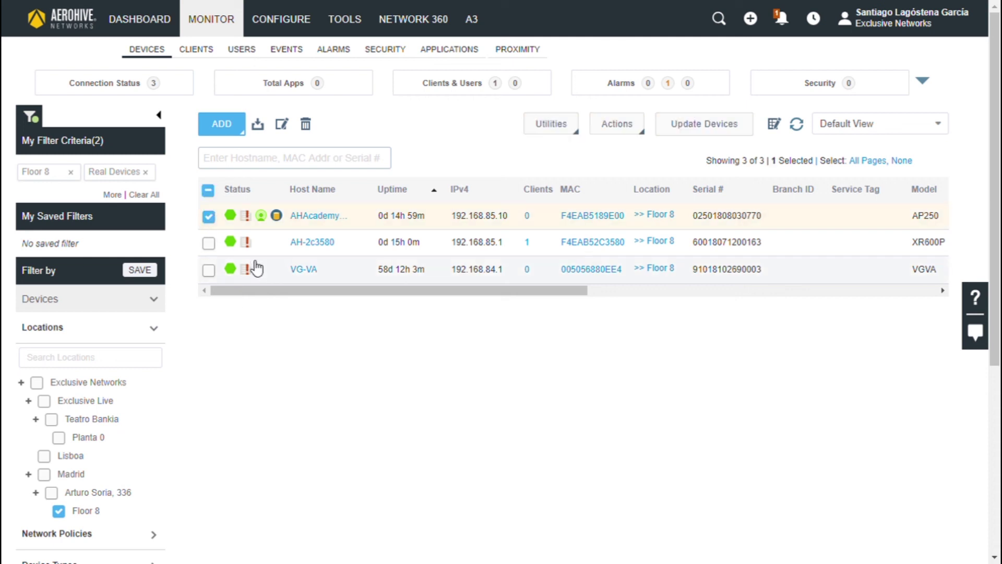
click(711, 133)
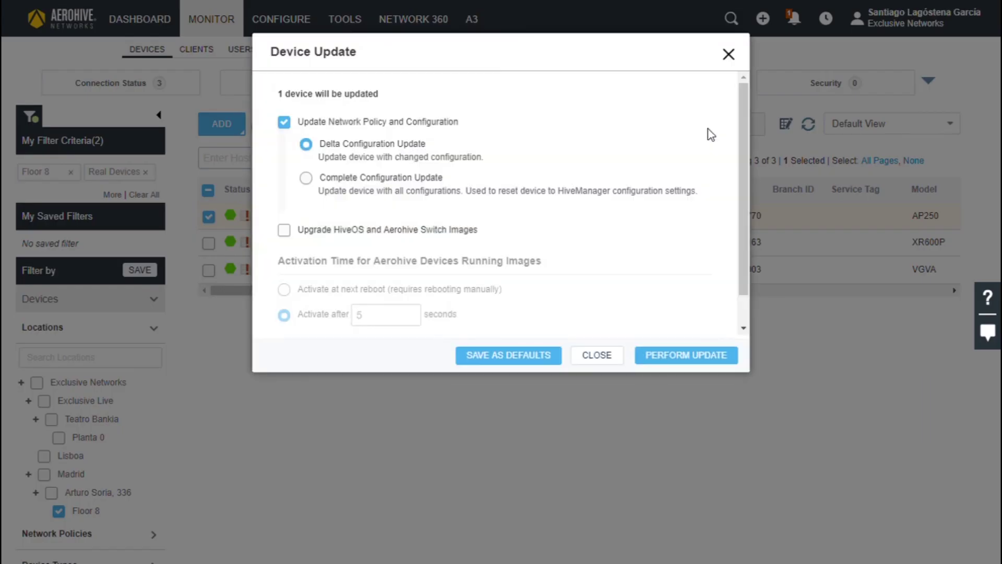
click(697, 360)
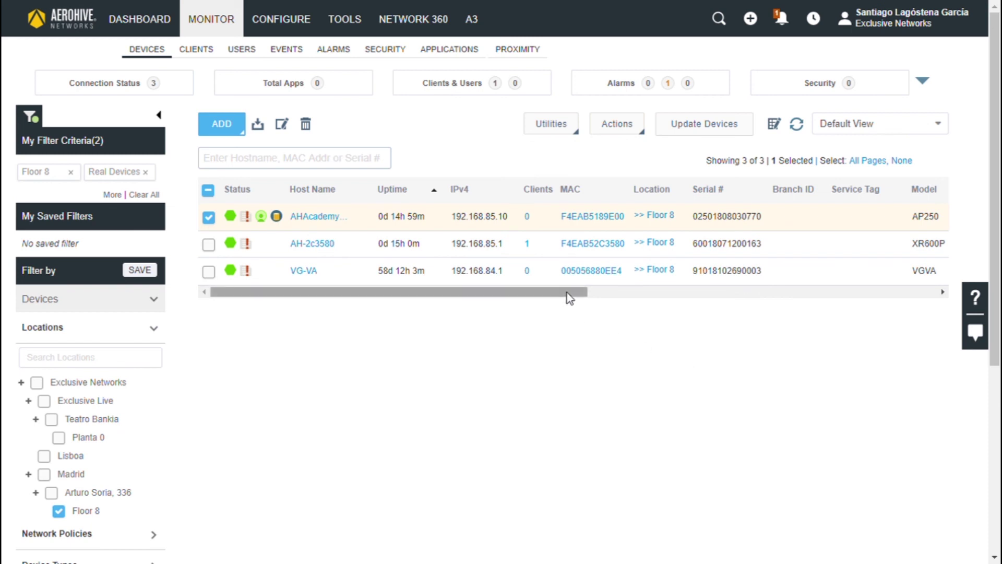
drag(567, 292, 850, 296)
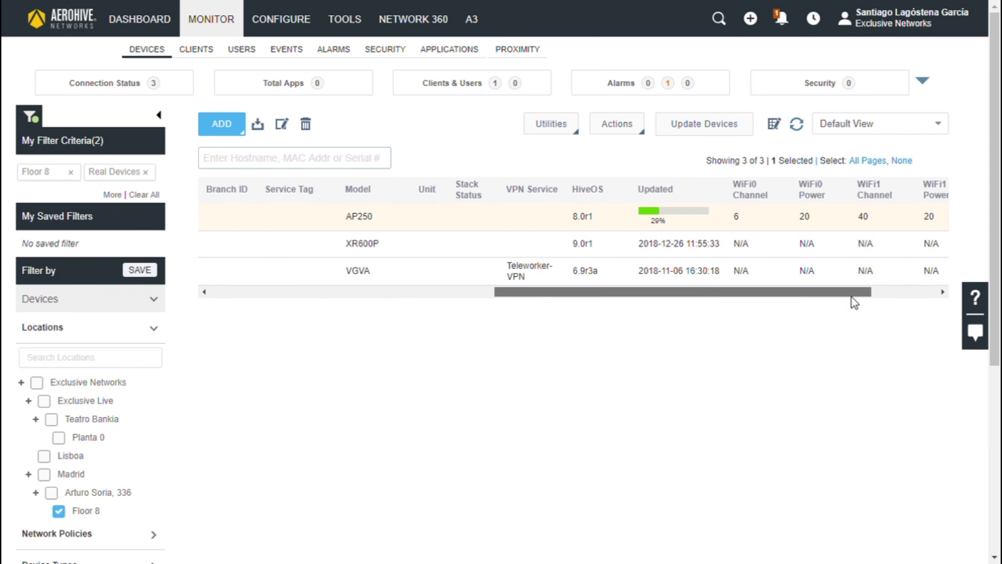